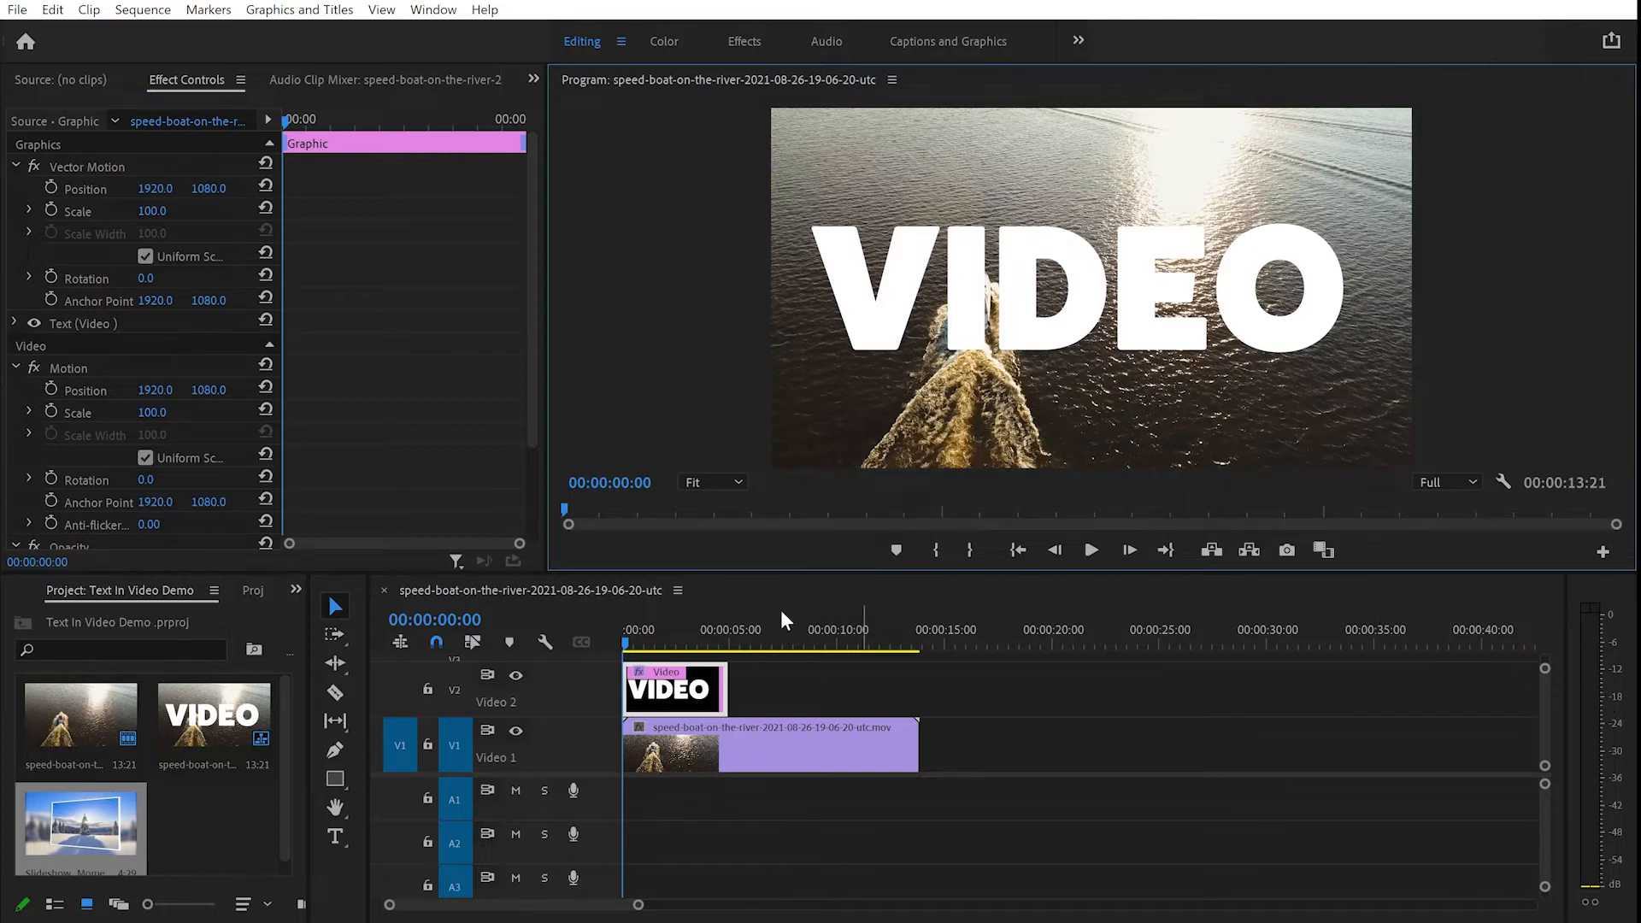
- Find the Track Matte Key effect by searching for "track" and apply it to the speed boat clip on Video 1
{"action": "left_click", "coordinate": [294, 589]}
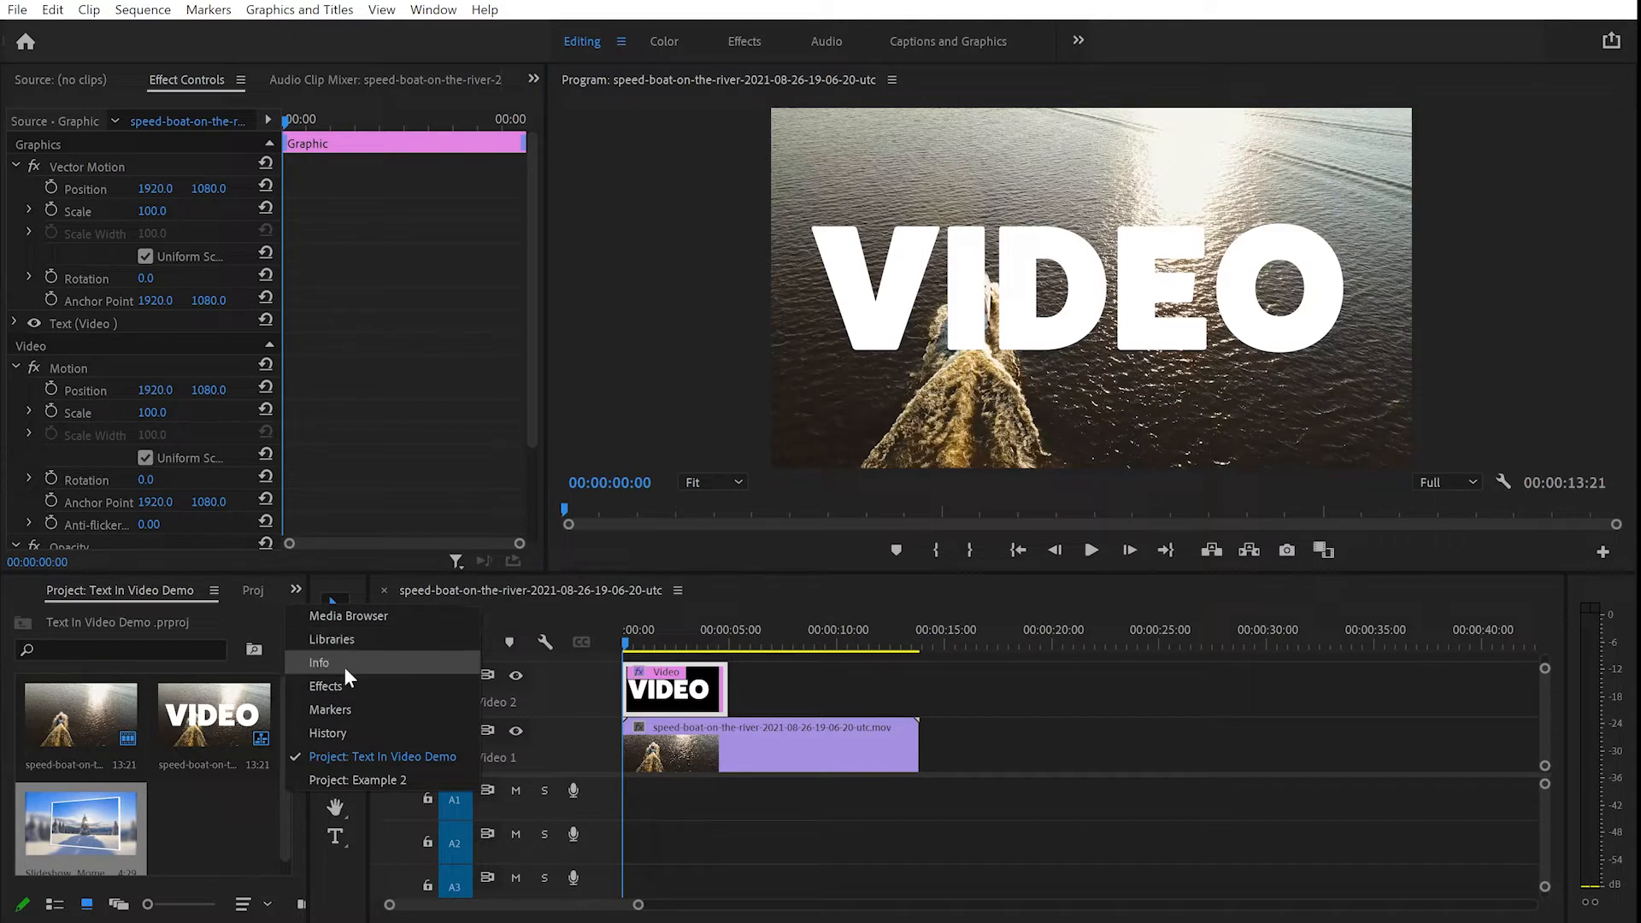
{"action": "left_click", "coordinate": [346, 679]}
{"action": "left_click", "coordinate": [197, 617]}
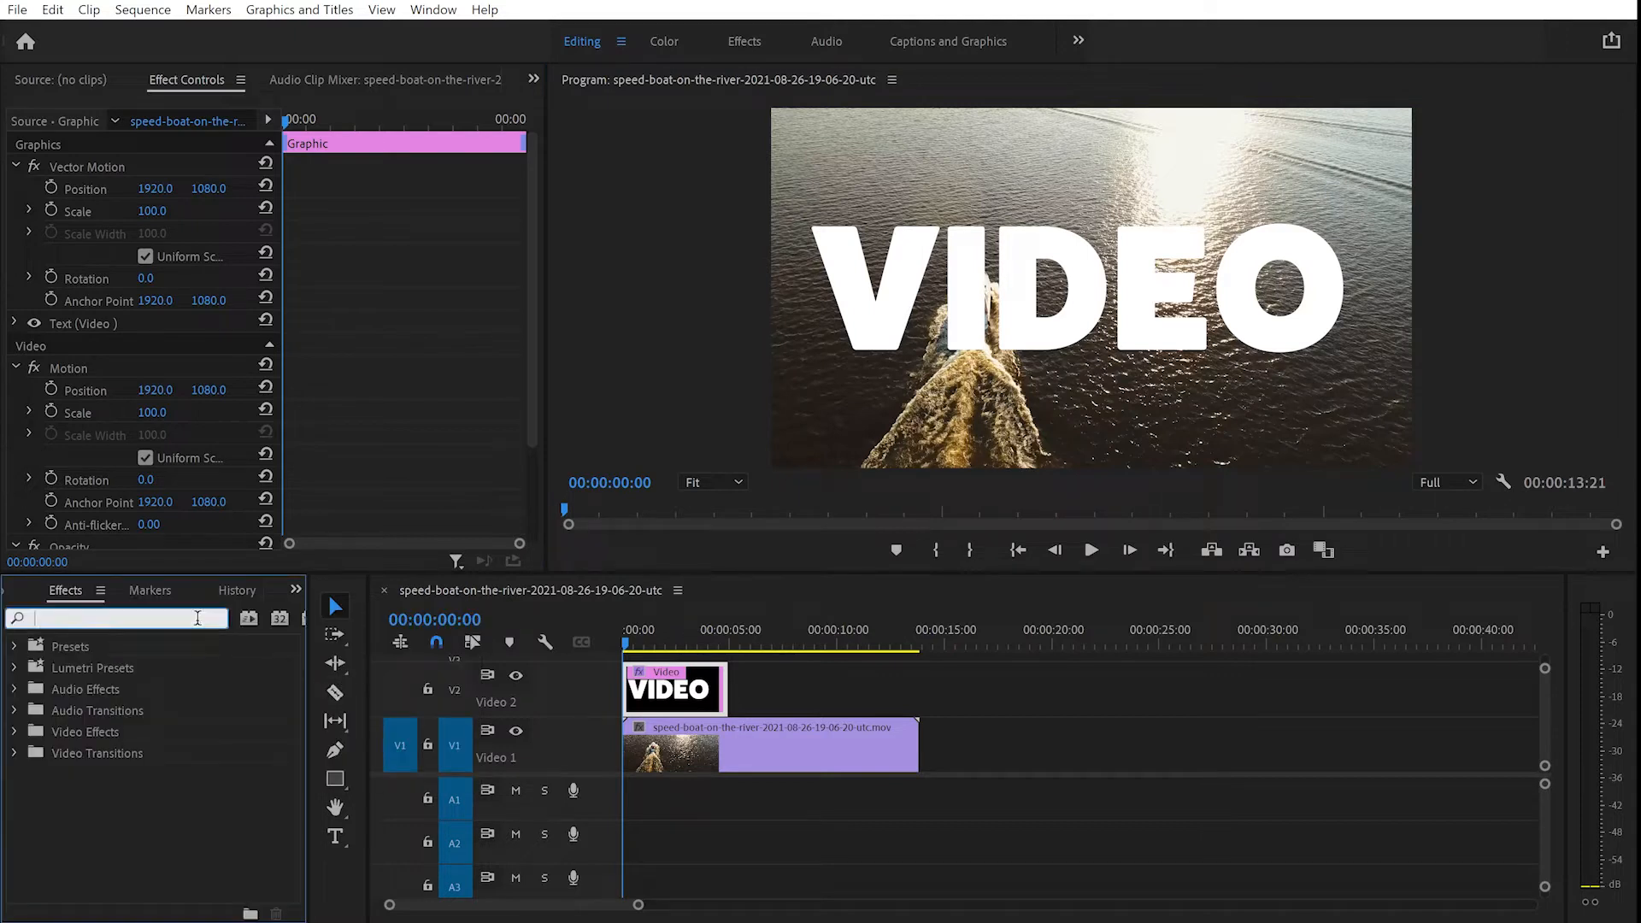
{"action": "type", "text": "track"}
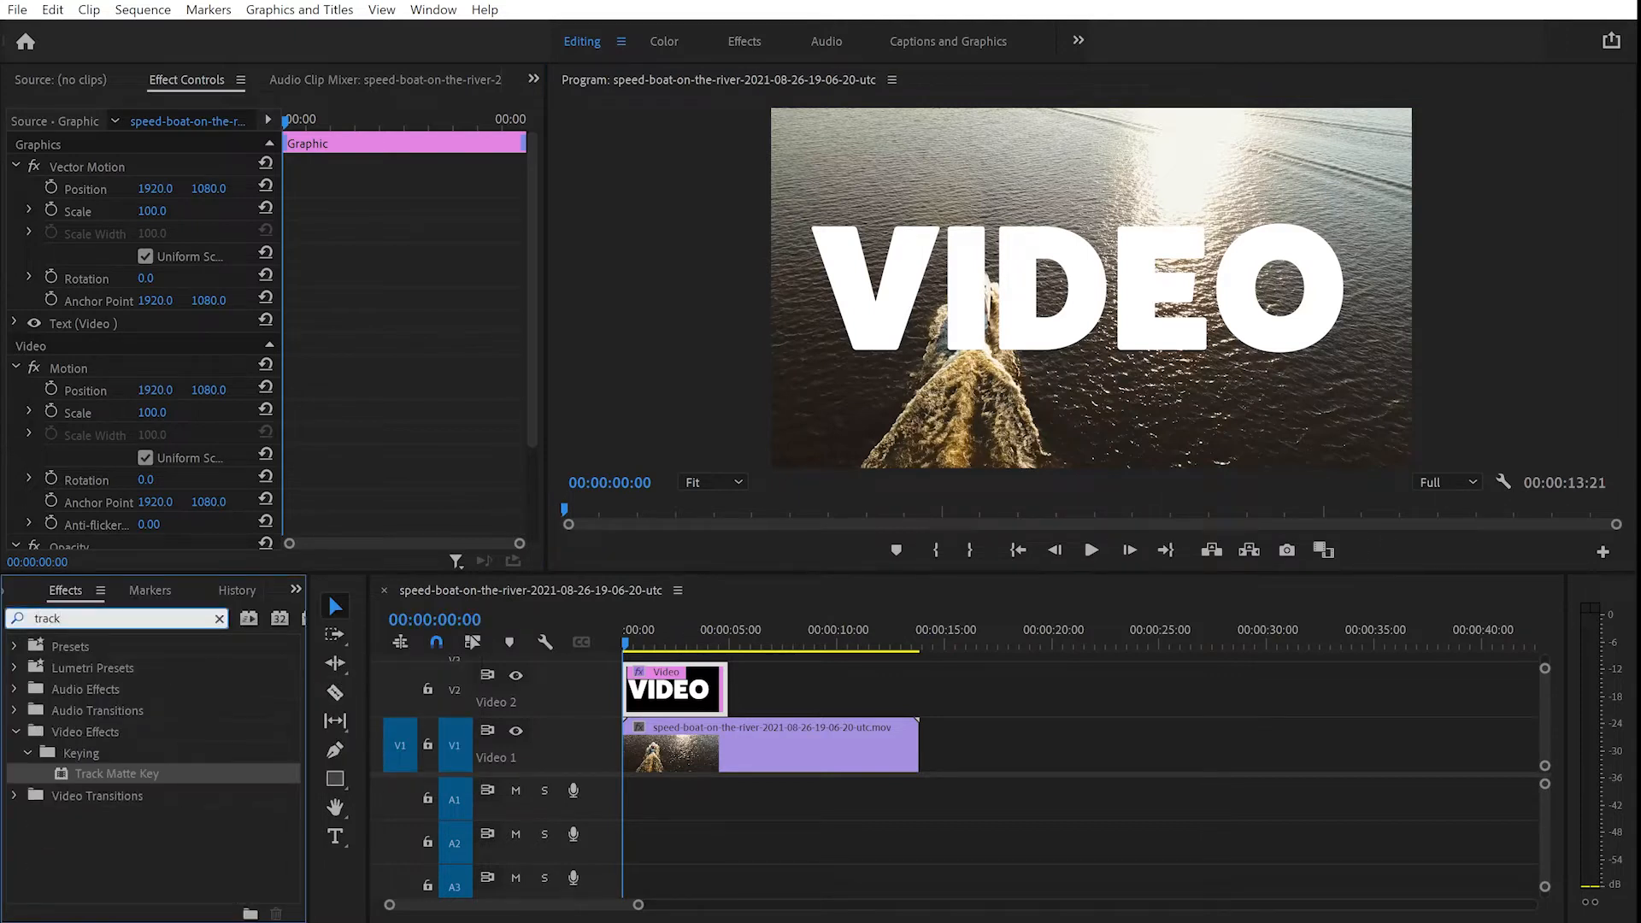
{"action": "left_click", "coordinate": [120, 774]}
{"action": "left_click_drag", "start_coordinate": [101, 778], "coordinate": [740, 747]}
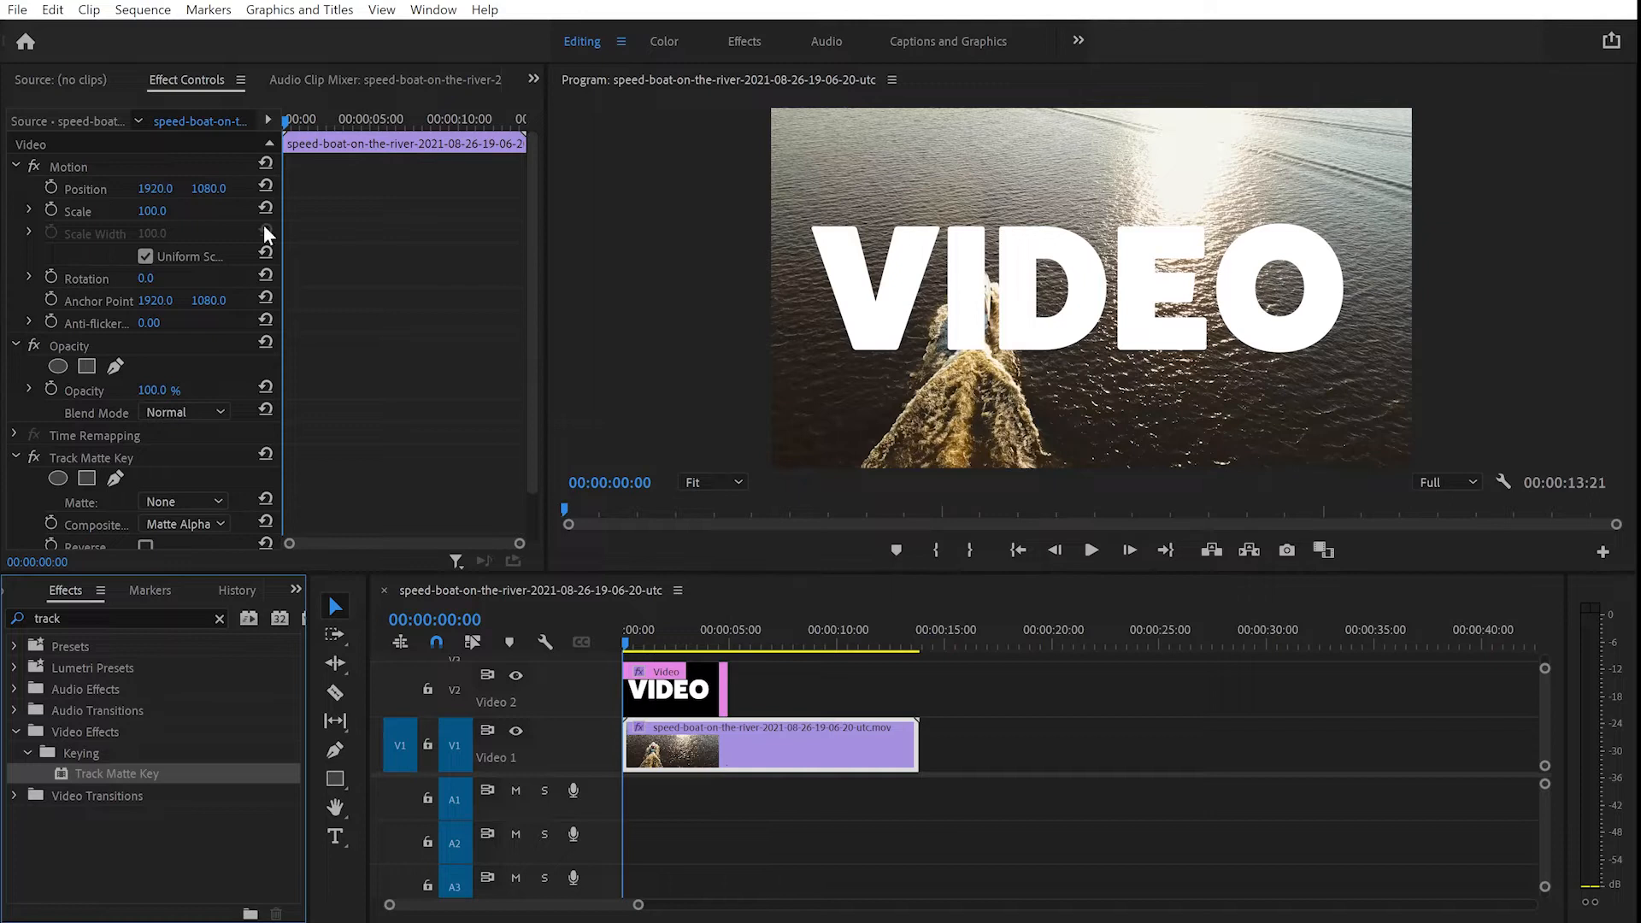
- Set the boat clip's Track Matte Key matte to Video 2
{"action": "scroll", "coordinate": [370, 258], "scroll_direction": "down", "scroll_amount": 2}
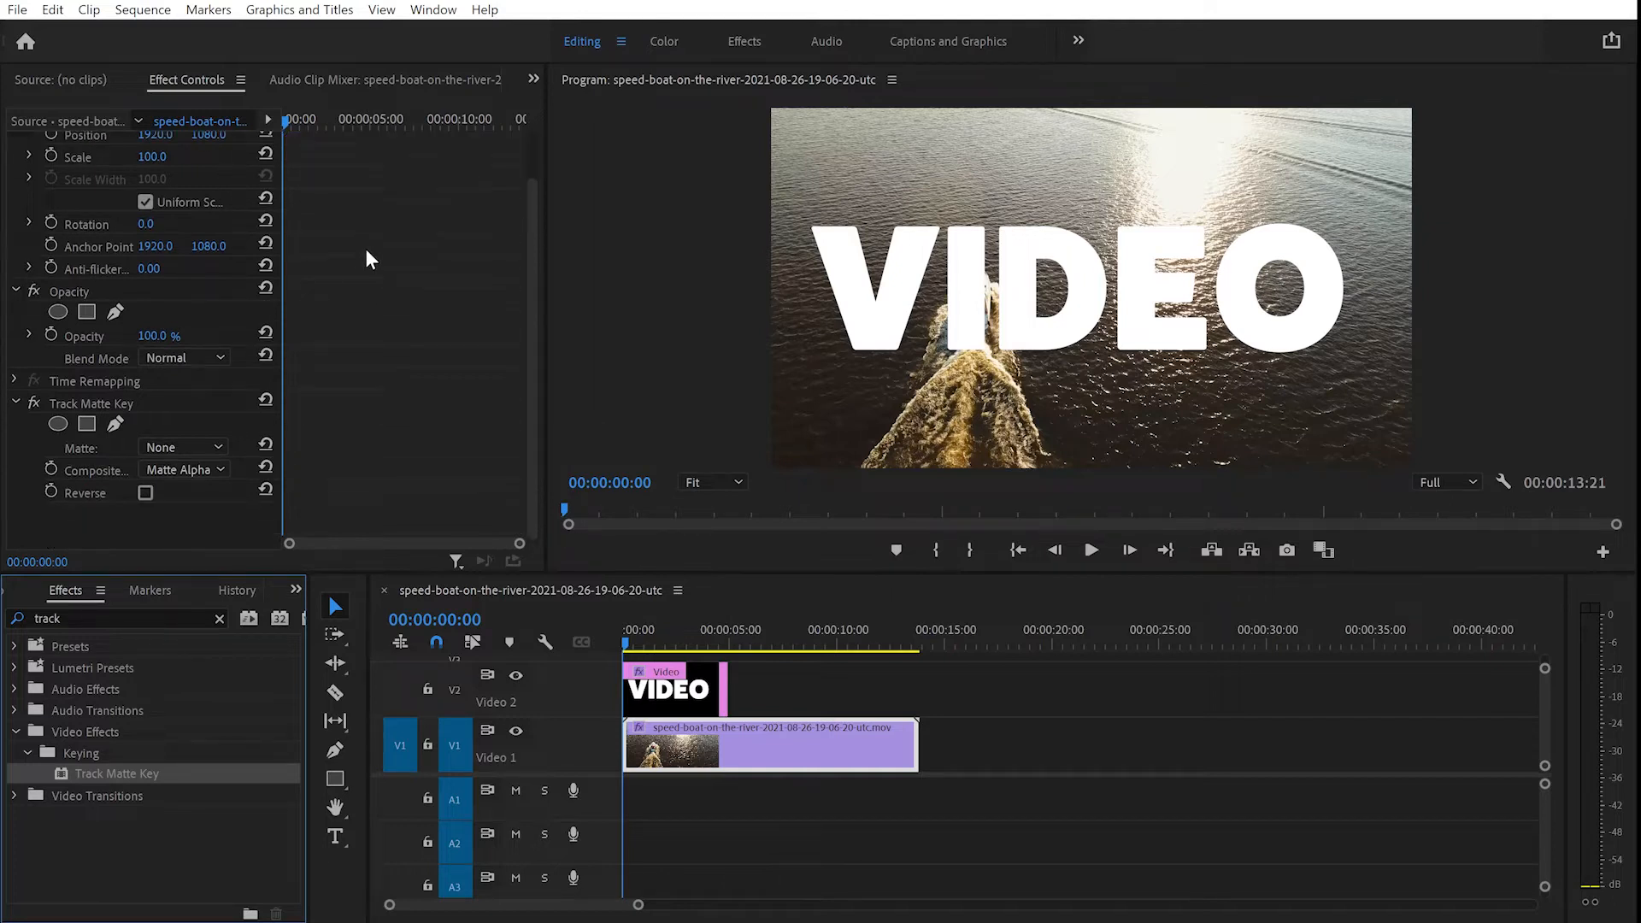
{"action": "left_click", "coordinate": [127, 400]}
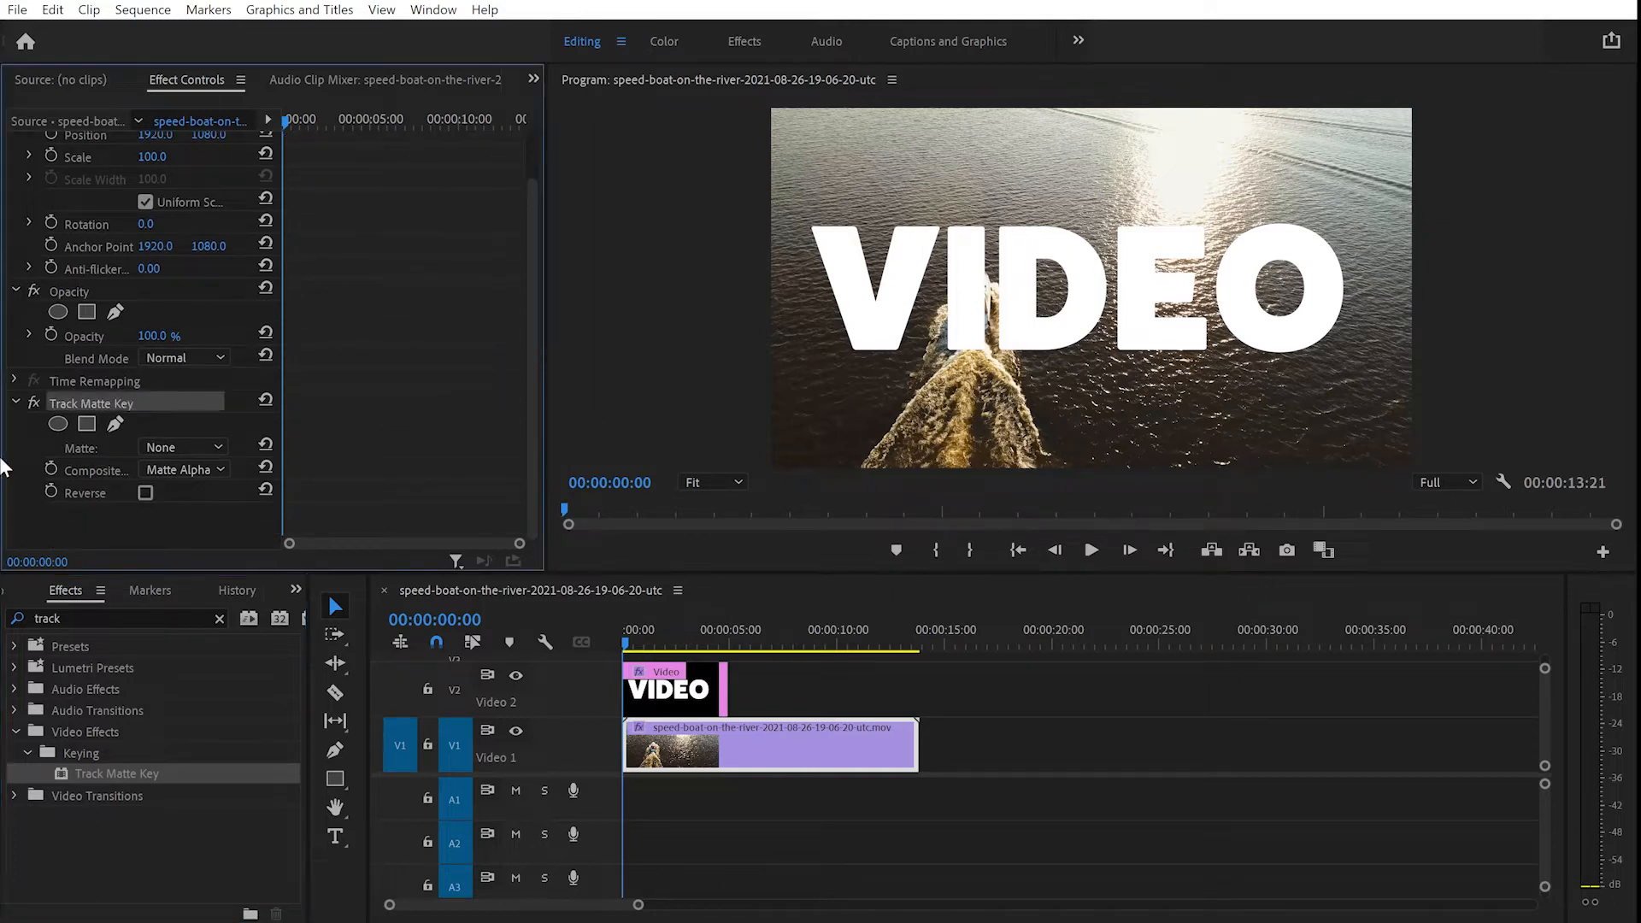
{"action": "left_click", "coordinate": [218, 445]}
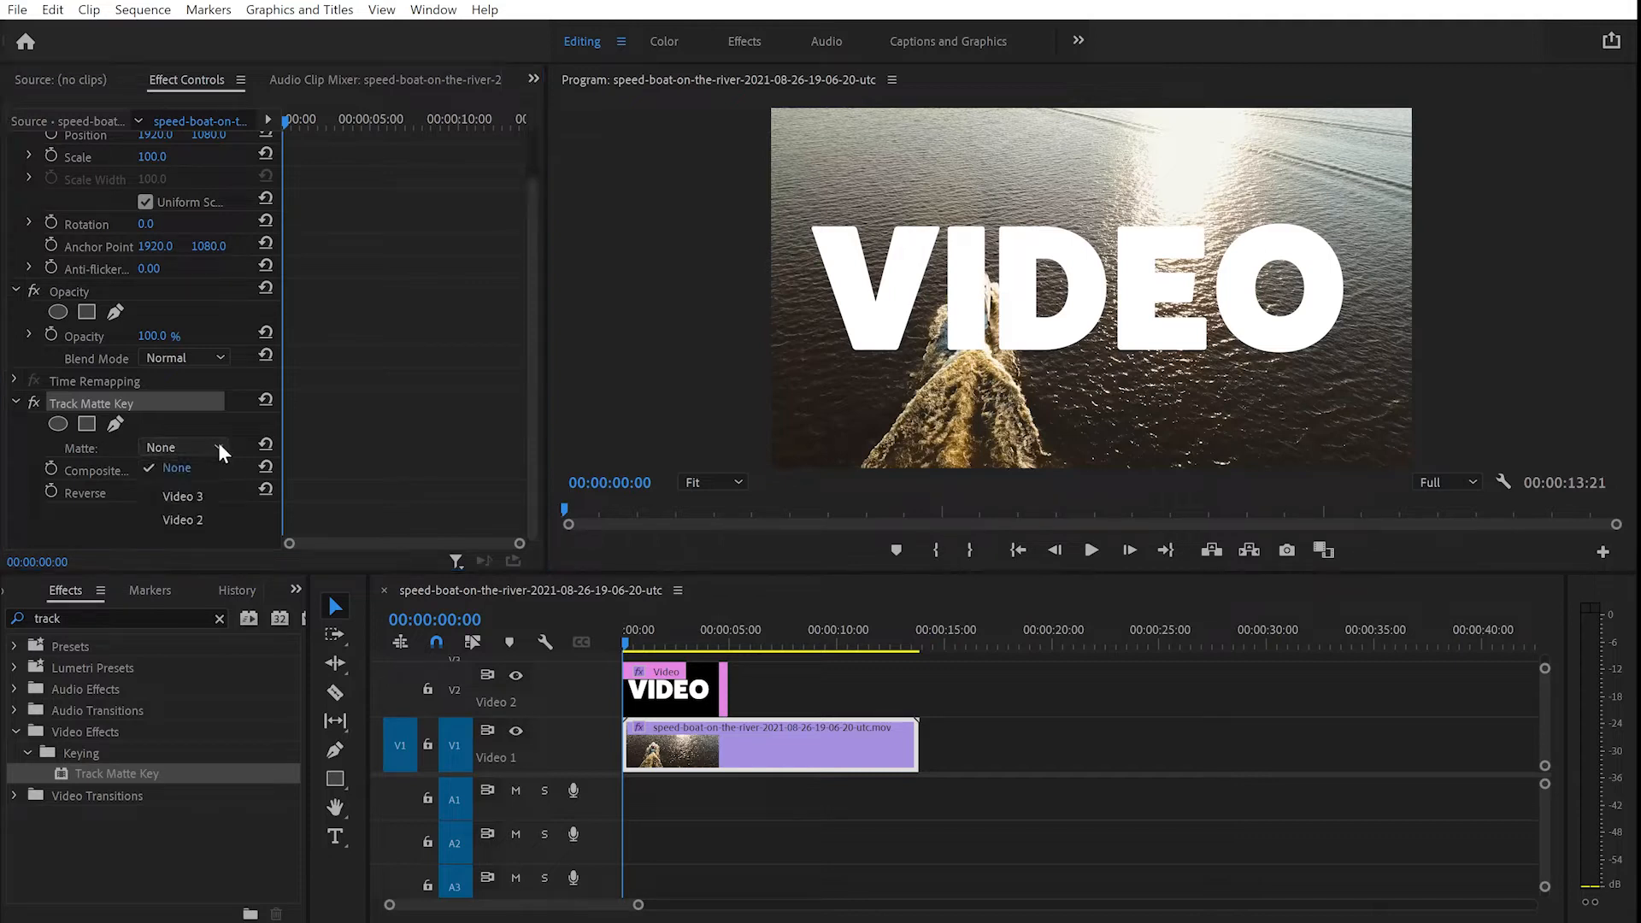
{"action": "left_click", "coordinate": [200, 520]}
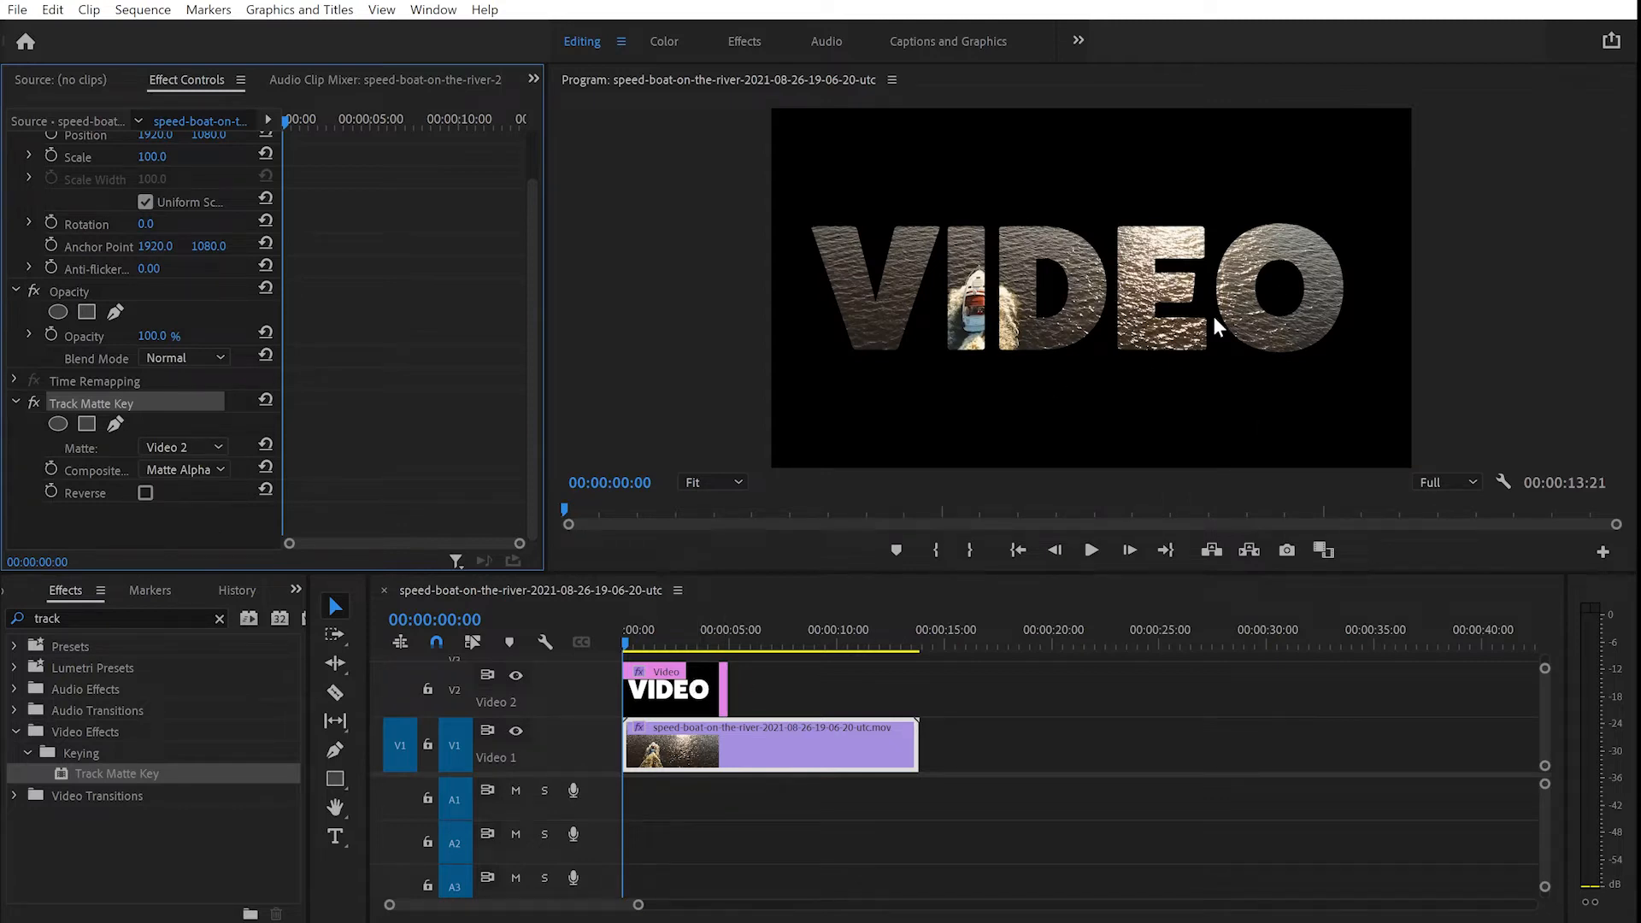
{"action": "left_click", "coordinate": [983, 608]}
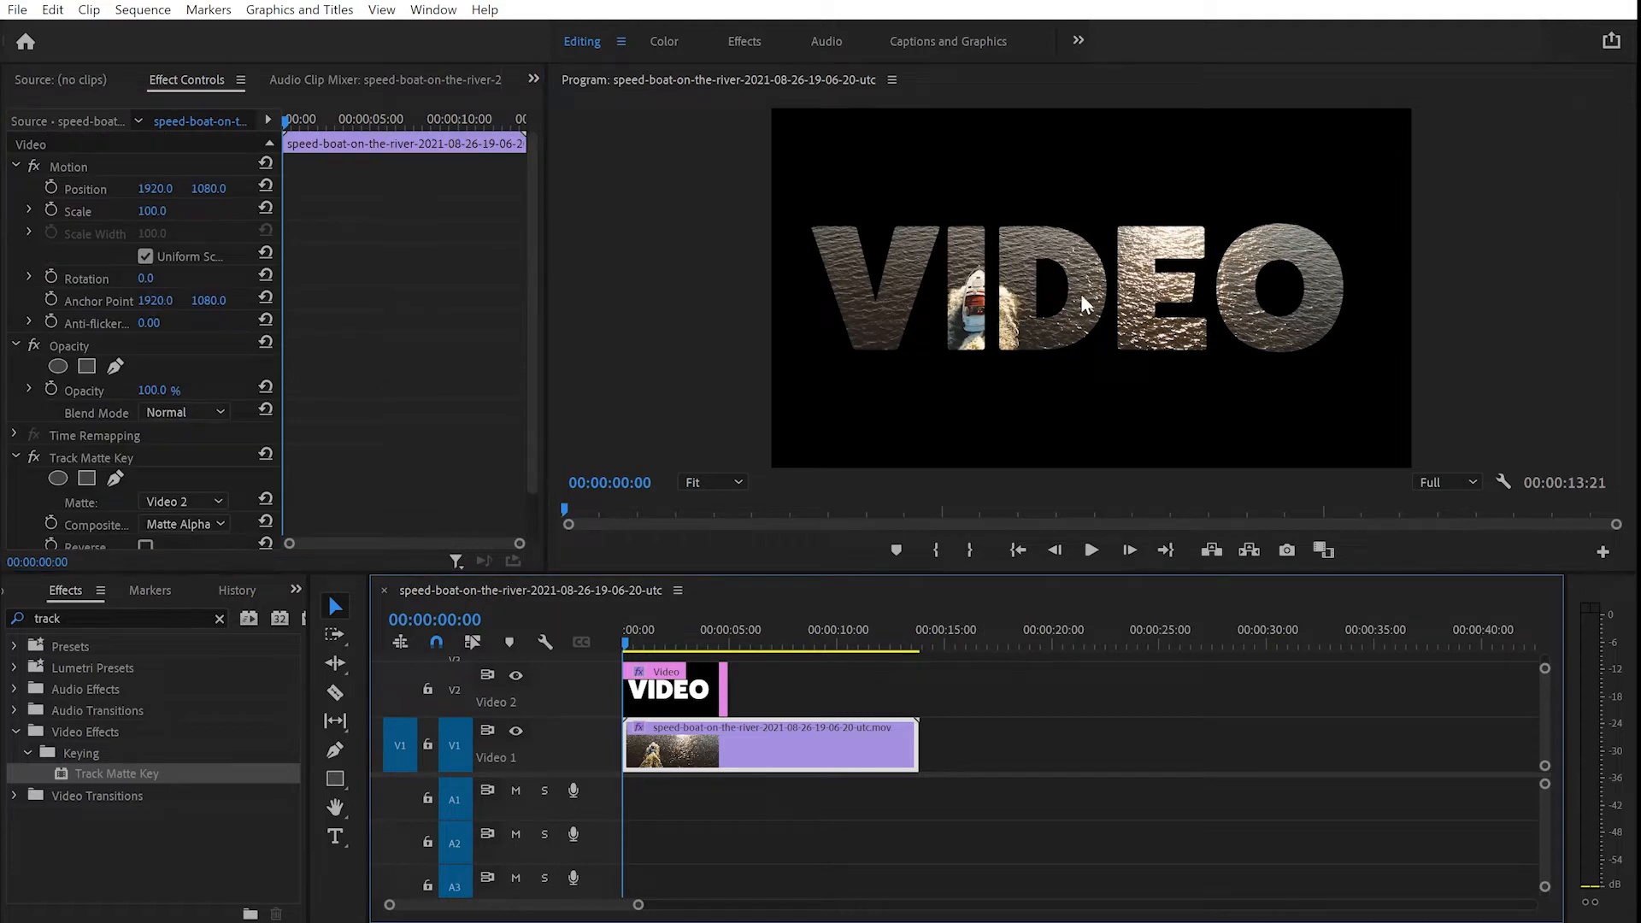
- Enlarge the VIDEO text so it nearly spans the frame width and center it in the picture
{"action": "left_click", "coordinate": [703, 692]}
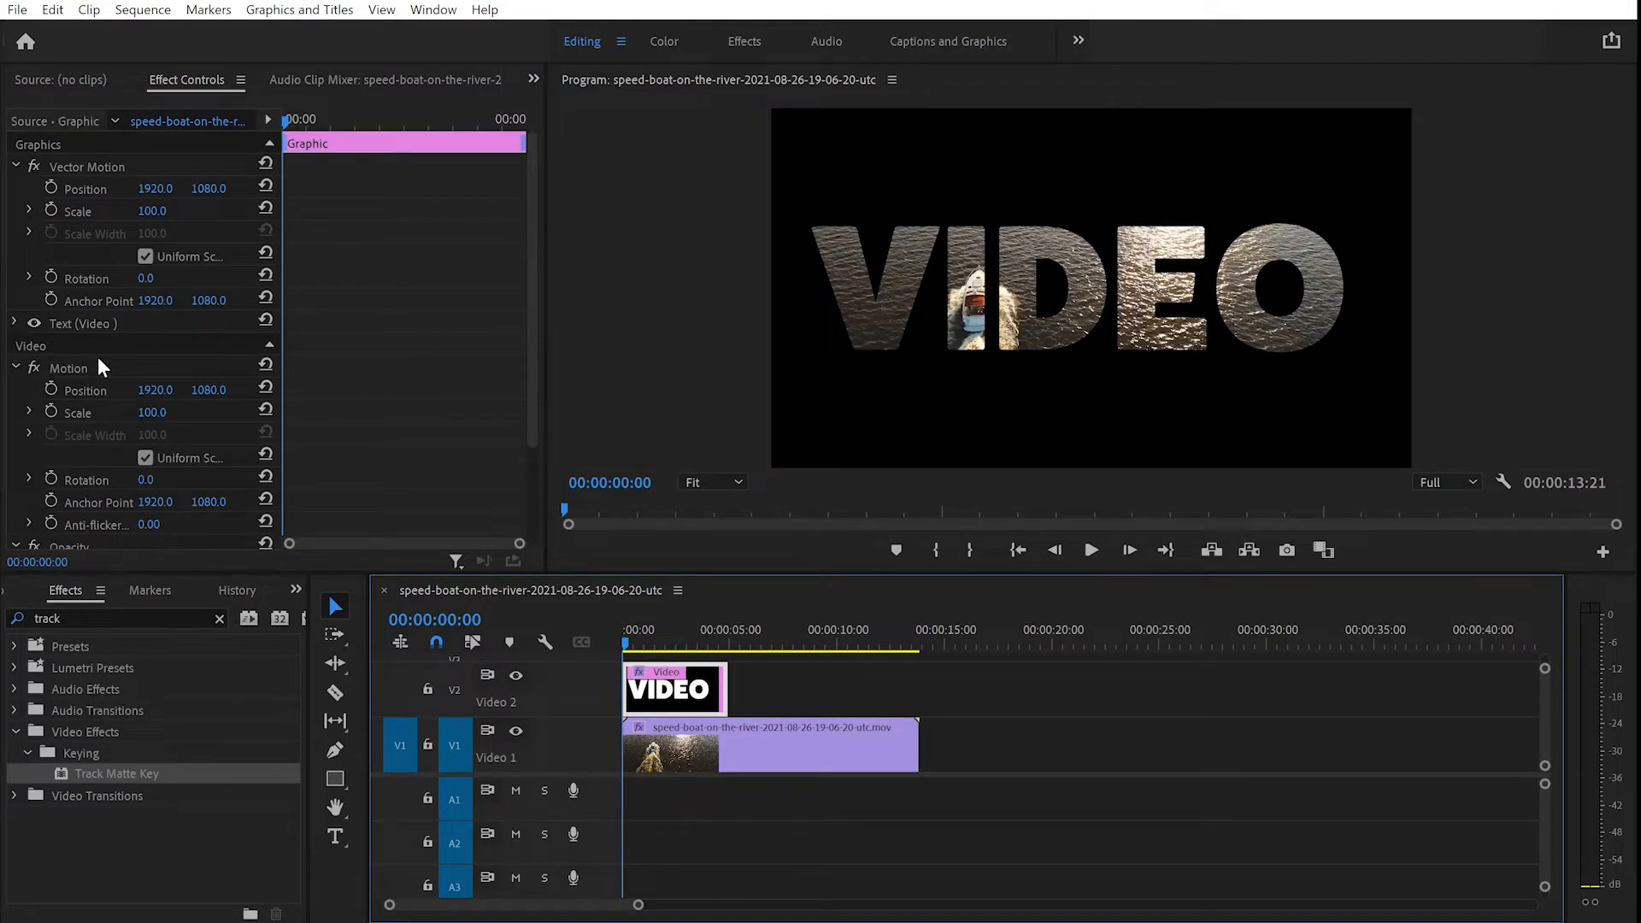
{"action": "left_click", "coordinate": [87, 325]}
{"action": "left_click_drag", "start_coordinate": [1087, 198], "coordinate": [1099, 146]}
{"action": "left_click_drag", "start_coordinate": [1242, 245], "coordinate": [1200, 261]}
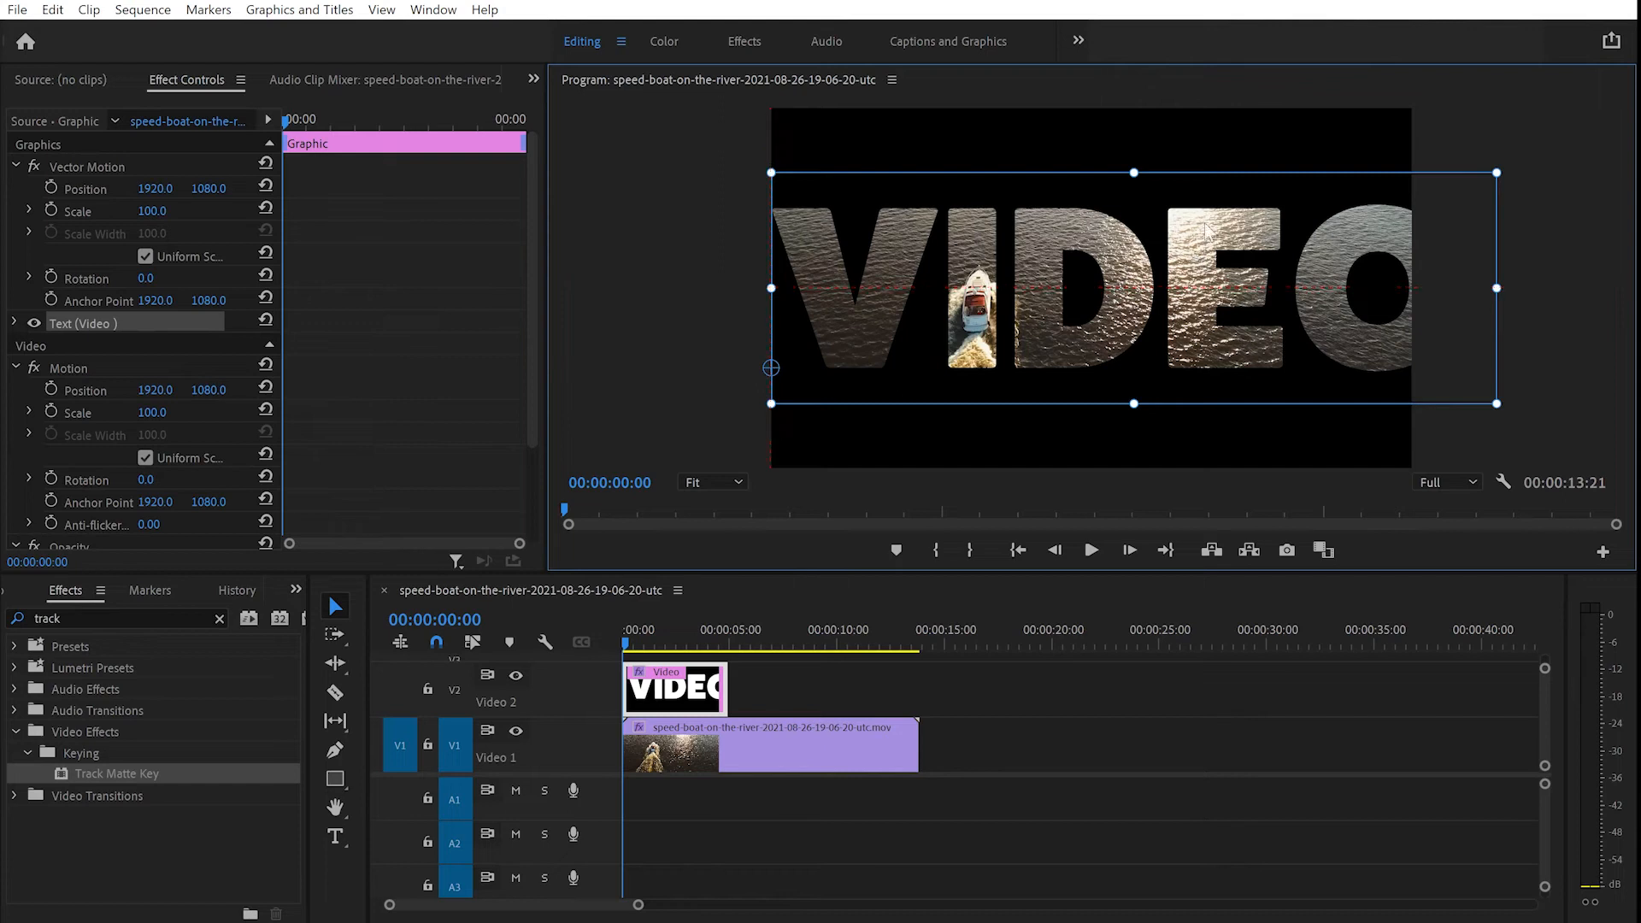
{"action": "left_click_drag", "start_coordinate": [1134, 173], "coordinate": [1128, 202]}
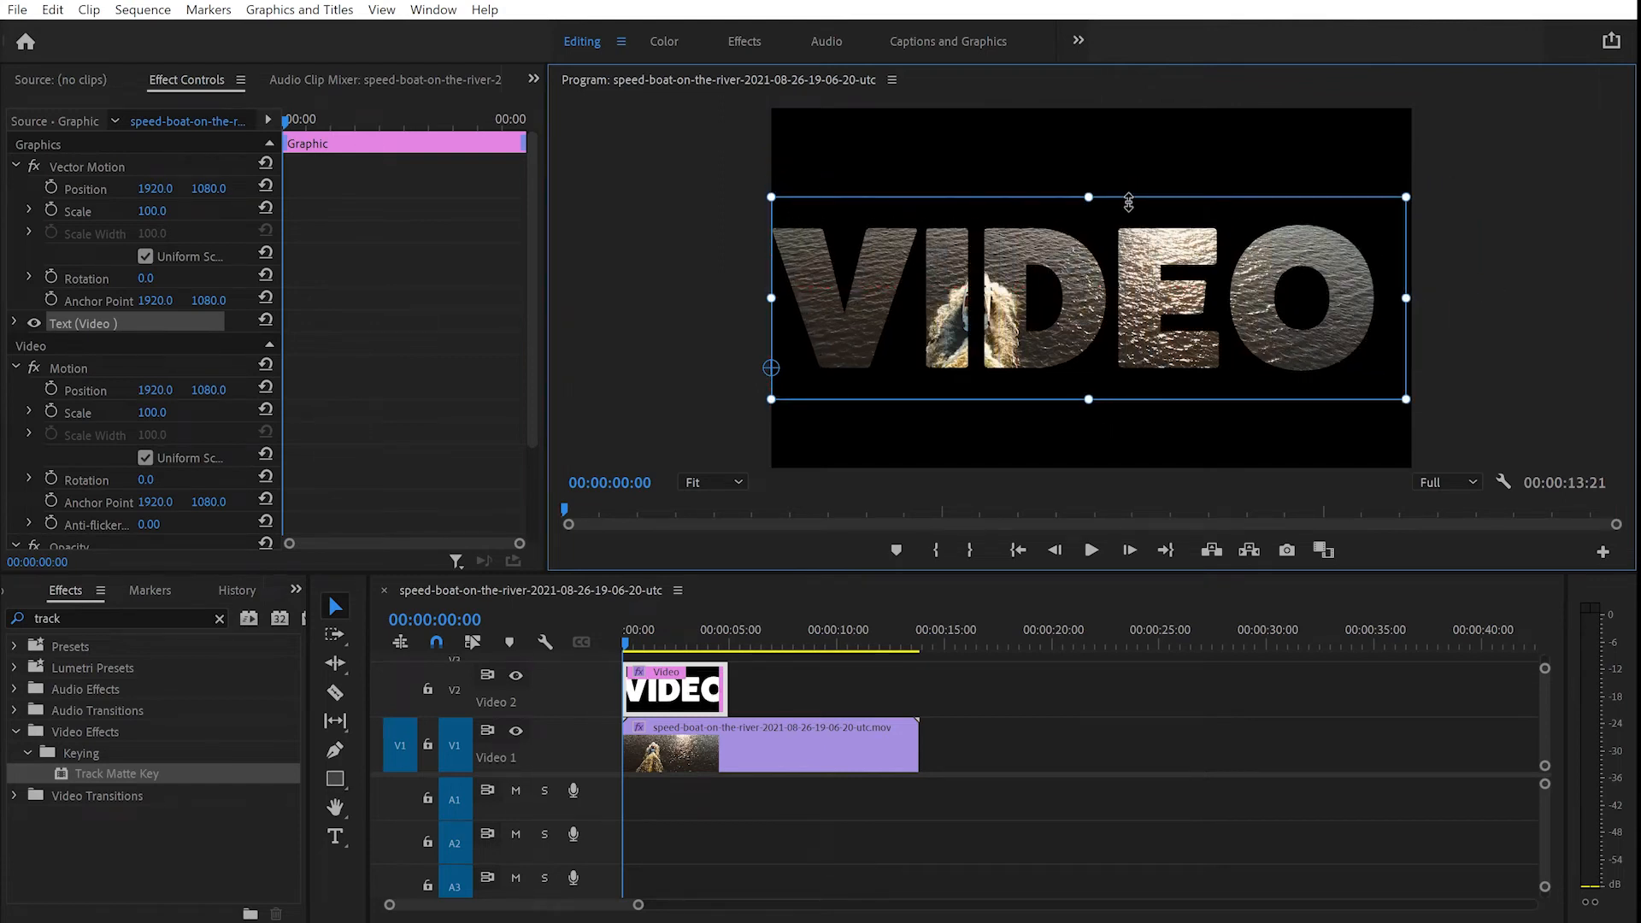
{"action": "mouse_move", "coordinate": [1143, 313]}
{"action": "left_mouse_down"}
{"action": "mouse_move", "coordinate": [1156, 287]}
{"action": "mouse_move", "coordinate": [1141, 291]}
{"action": "mouse_move", "coordinate": [1162, 293]}
{"action": "left_mouse_up"}
{"action": "left_click", "coordinate": [1560, 239]}
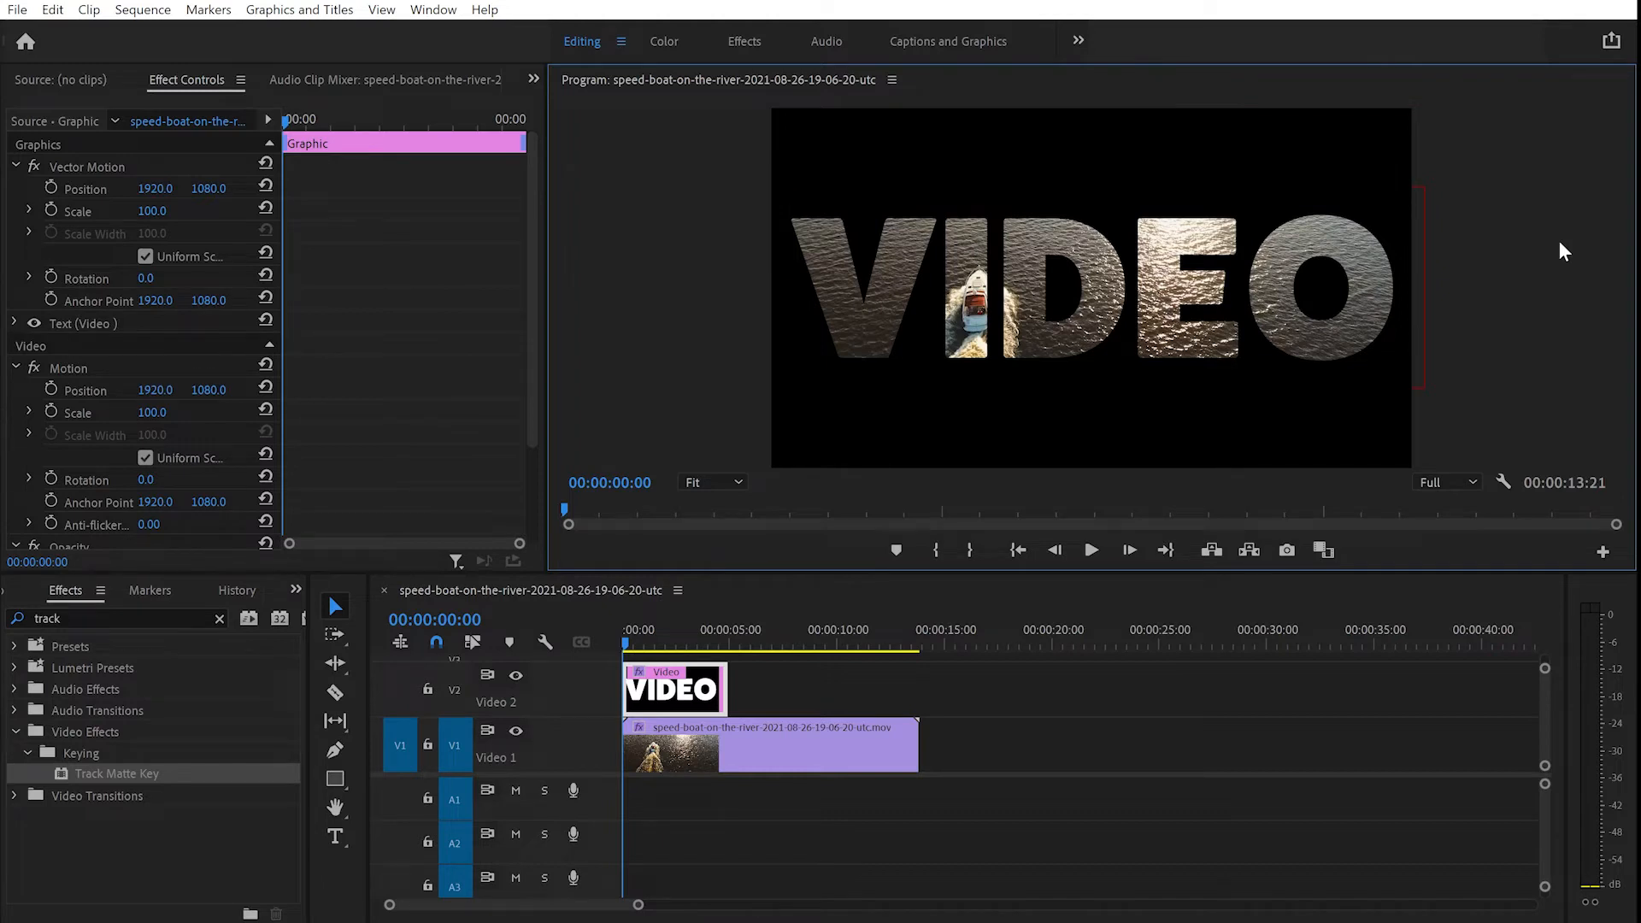
- Clear the effects search and place the Slideshow_Moment image from the project on Video 1, a short gap after the boat clip
{"action": "left_click", "coordinate": [220, 618]}
{"action": "left_click", "coordinate": [295, 591]}
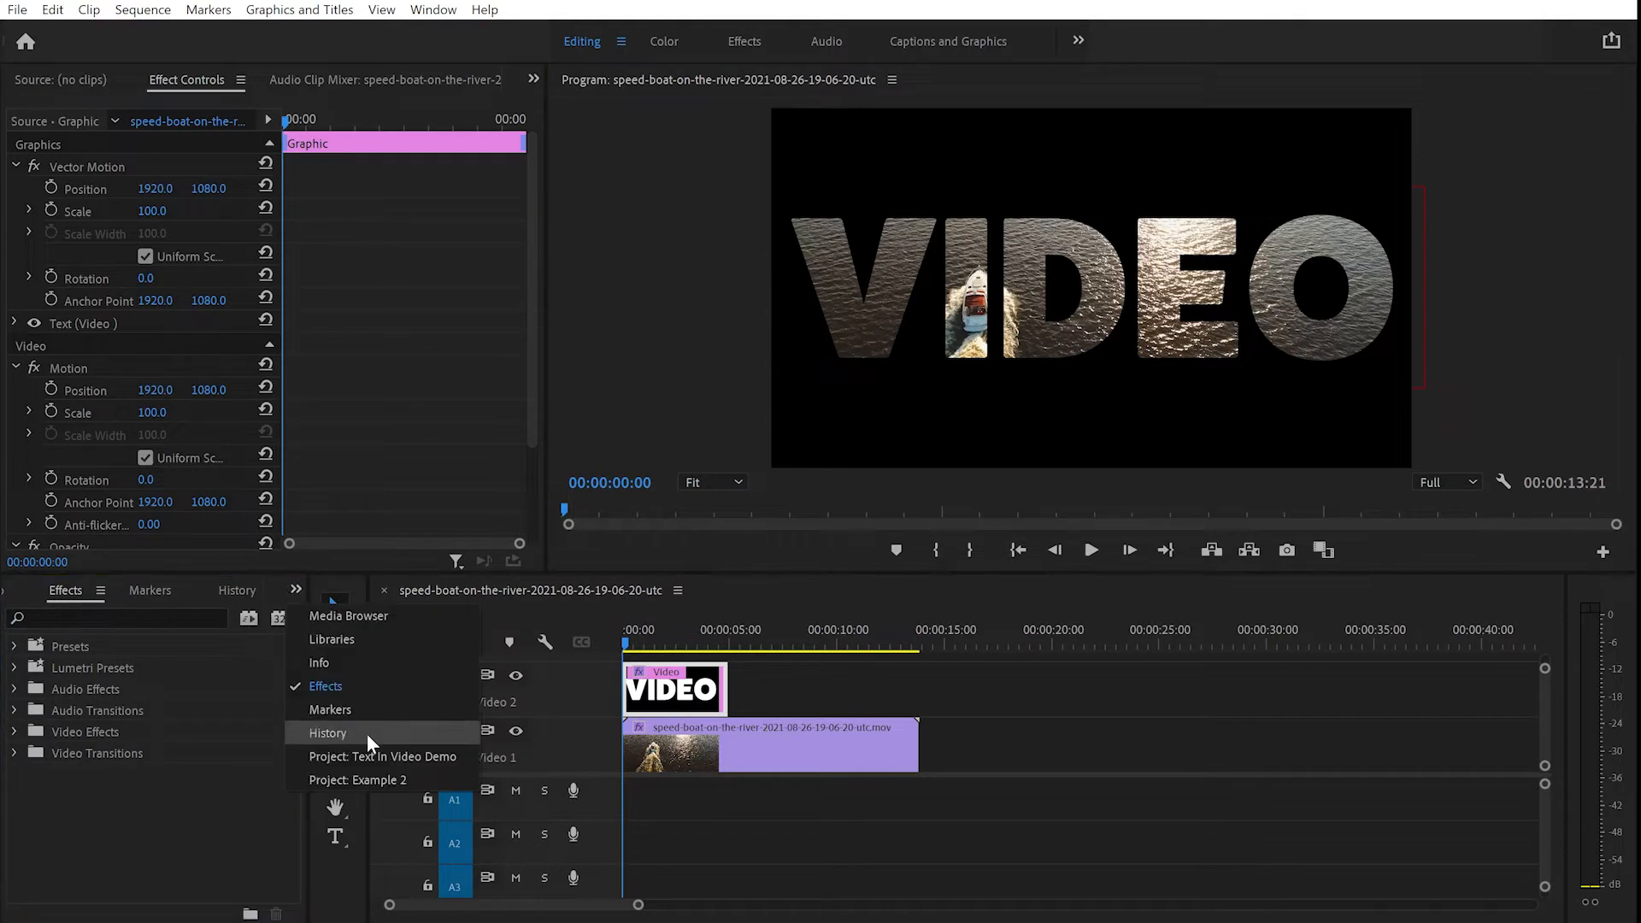
{"action": "left_click", "coordinate": [377, 756]}
{"action": "scroll", "coordinate": [257, 809], "scroll_direction": "down", "scroll_amount": 1}
{"action": "left_click", "coordinate": [245, 818]}
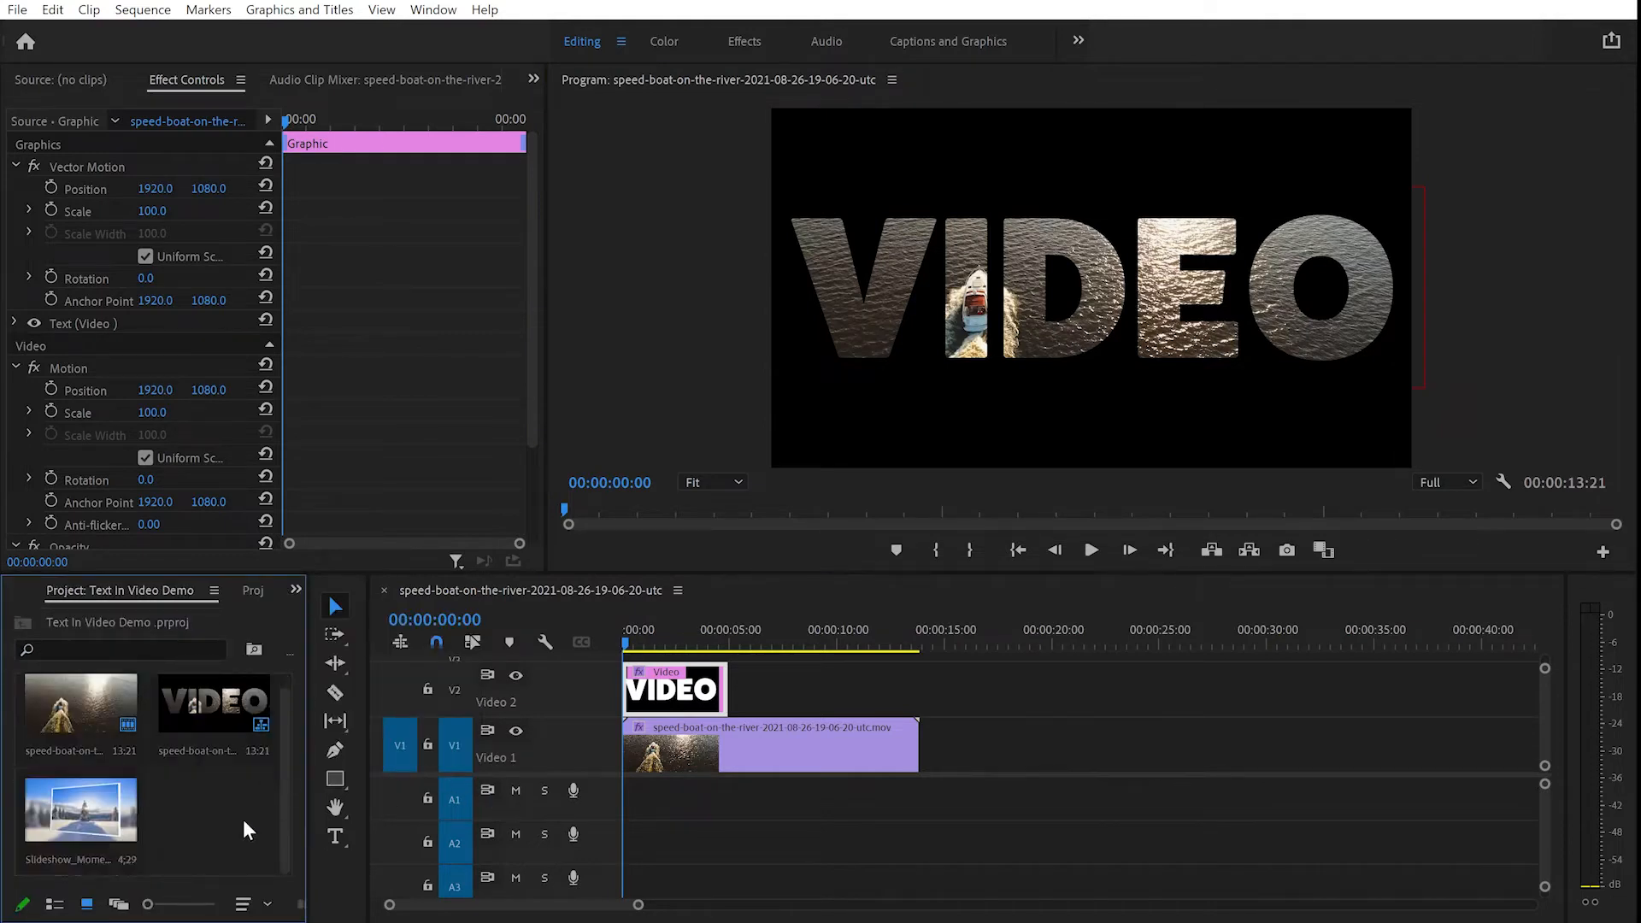
{"action": "left_click", "coordinate": [134, 823]}
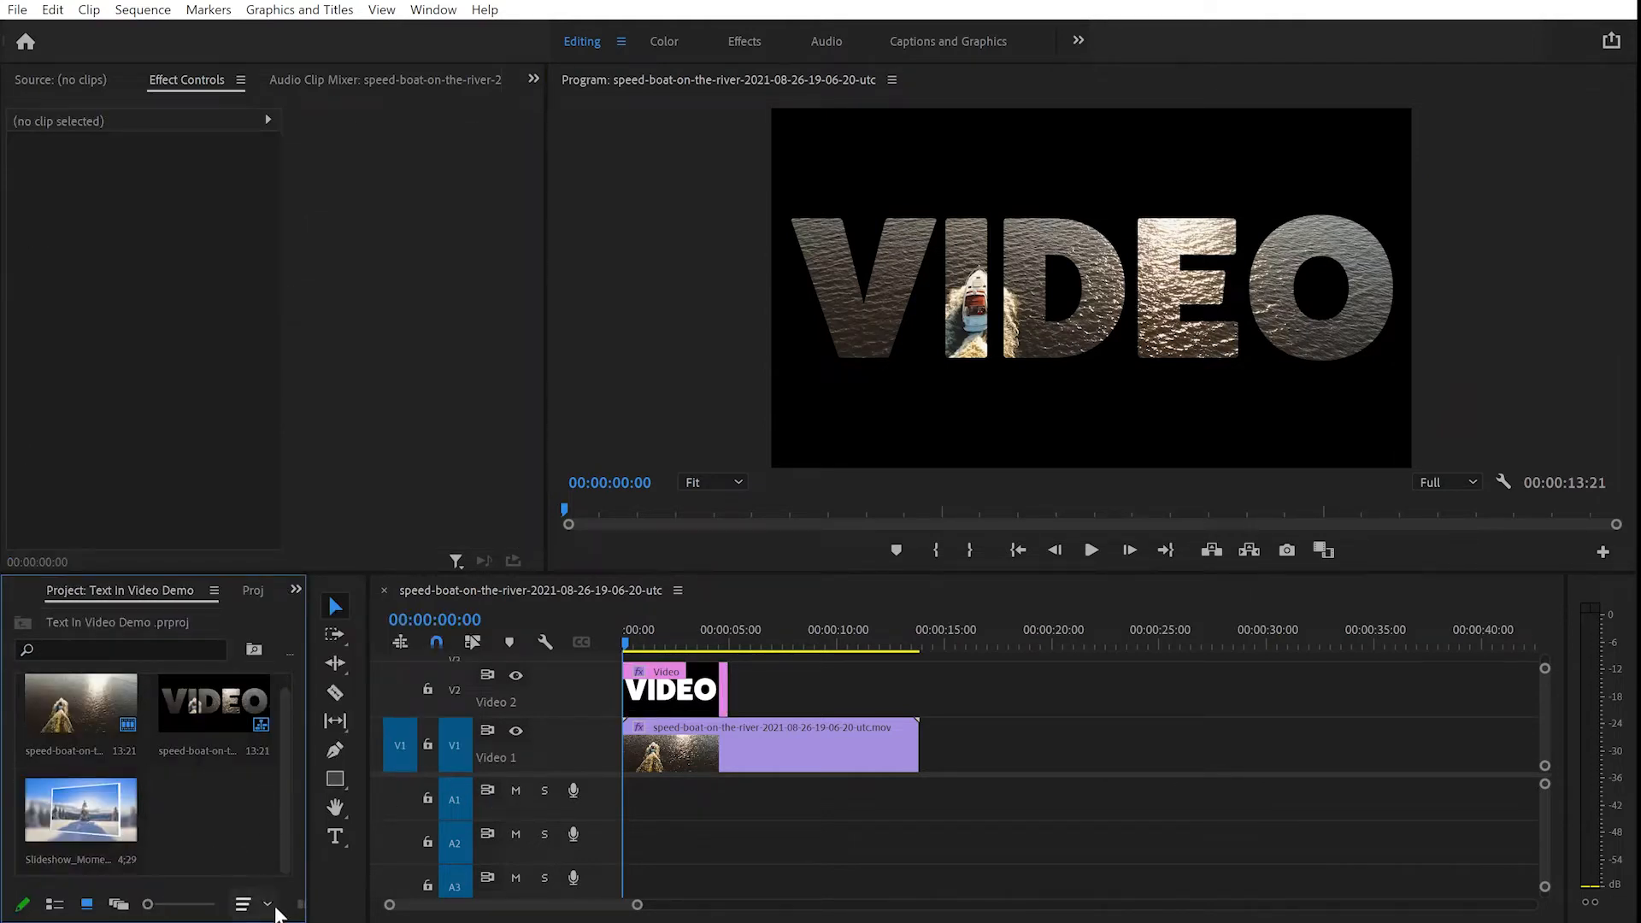
{"action": "left_click", "coordinate": [103, 813]}
{"action": "left_click_drag", "start_coordinate": [88, 813], "coordinate": [984, 753]}
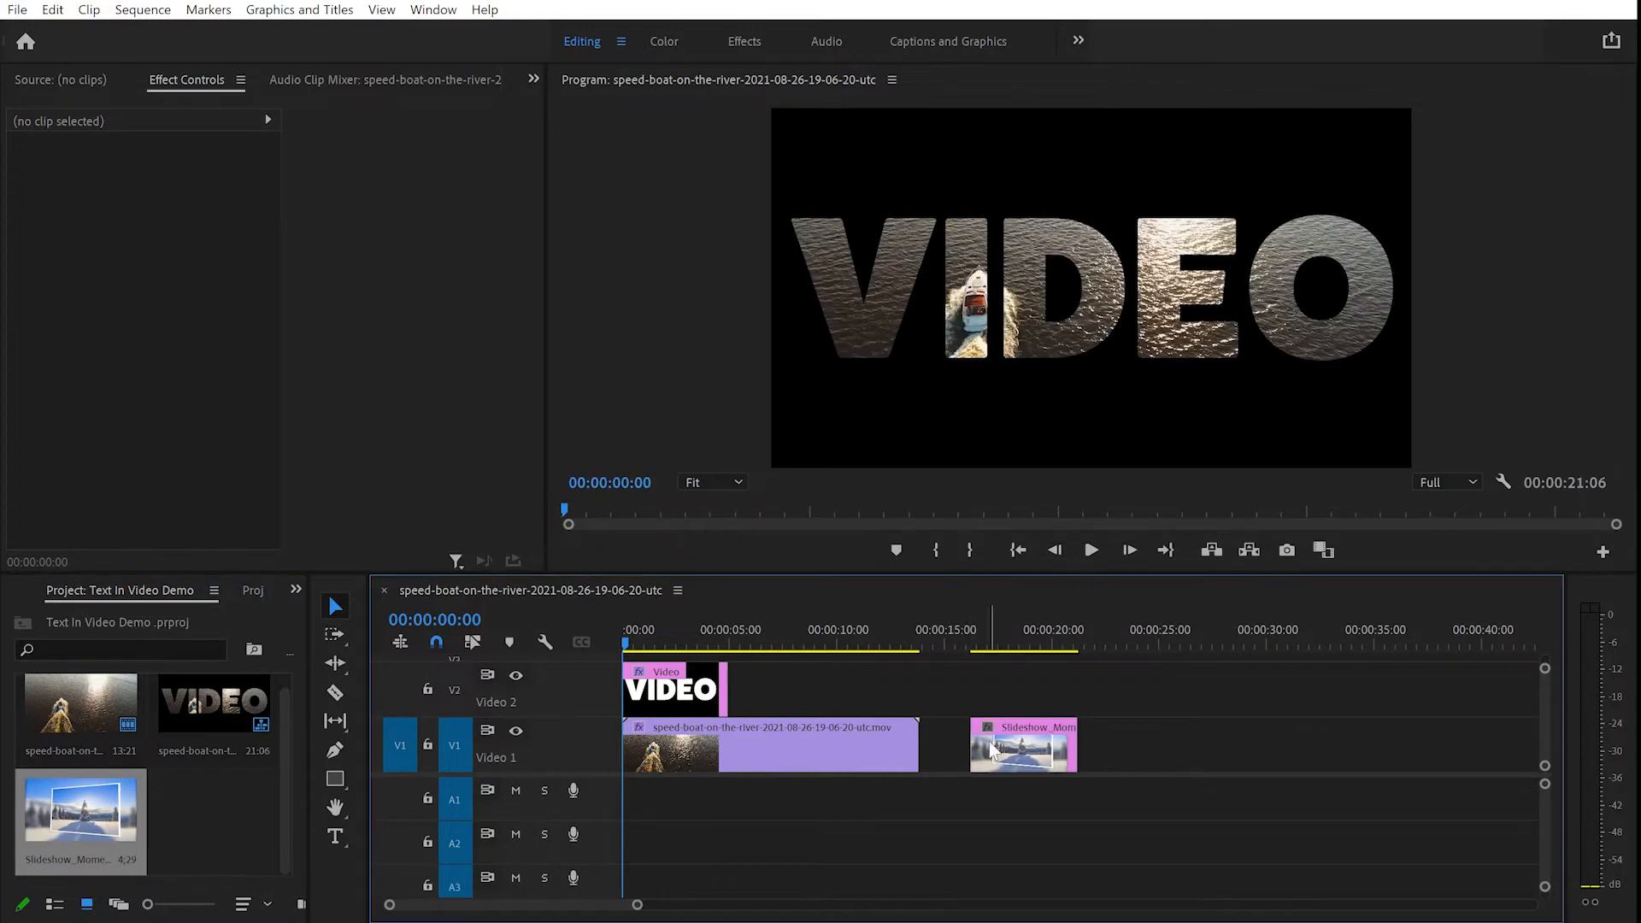
- Scale the Slideshow_Moment image up to about 199.4 so it fills the frame
{"action": "left_click", "coordinate": [941, 648]}
{"action": "left_click_drag", "start_coordinate": [991, 655], "coordinate": [1031, 653]}
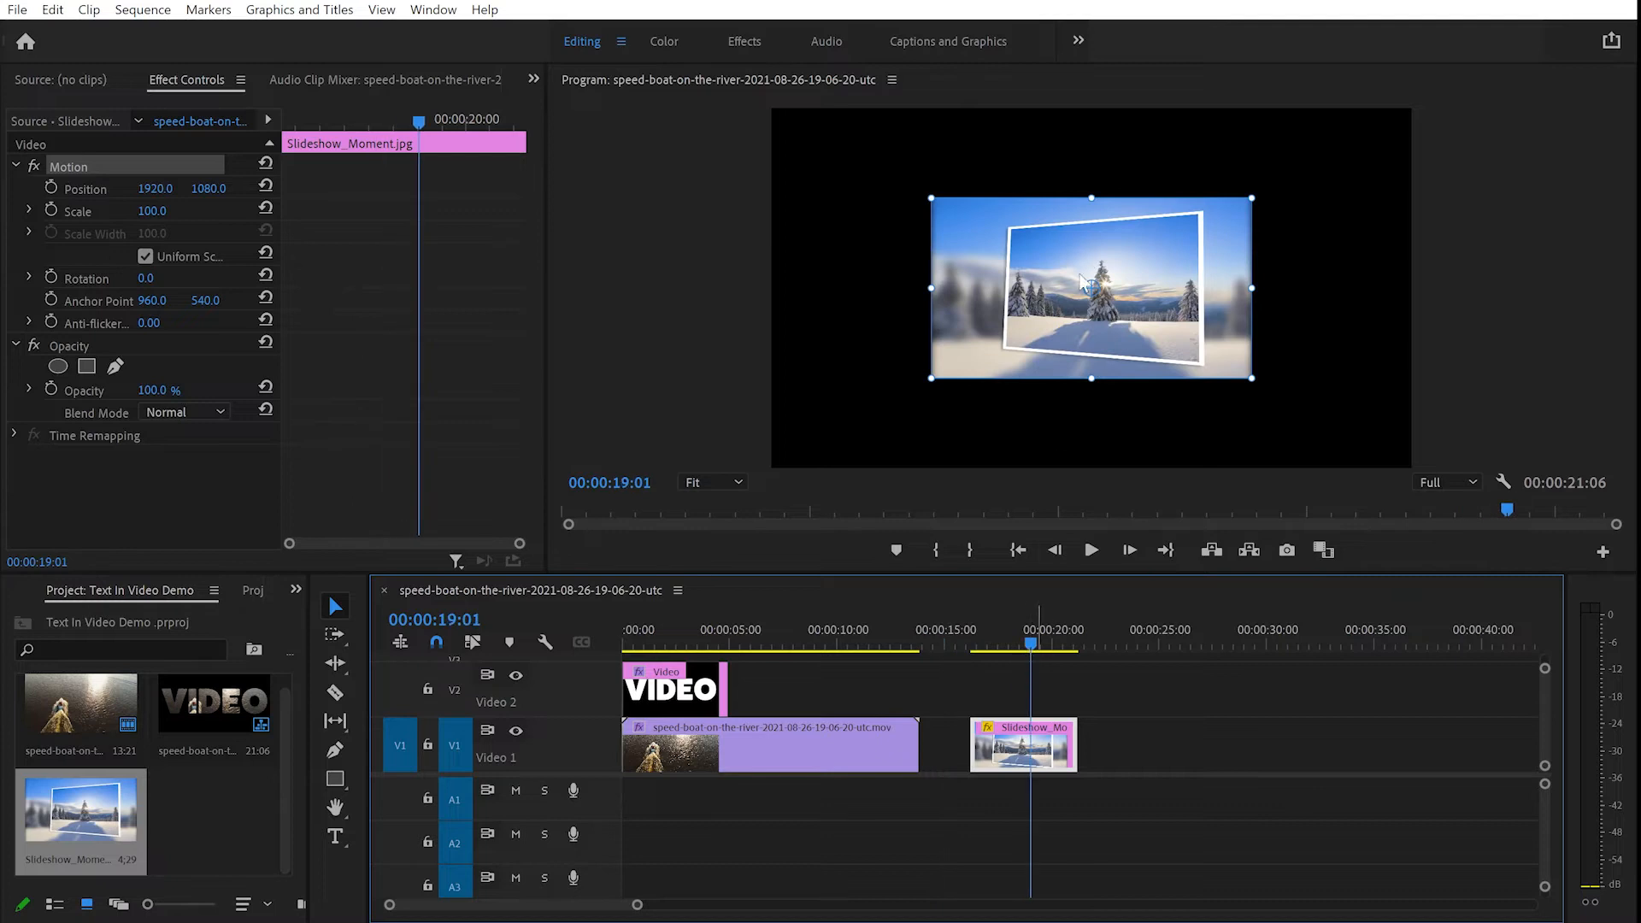
{"action": "left_click_drag", "start_coordinate": [1093, 198], "coordinate": [1137, 107]}
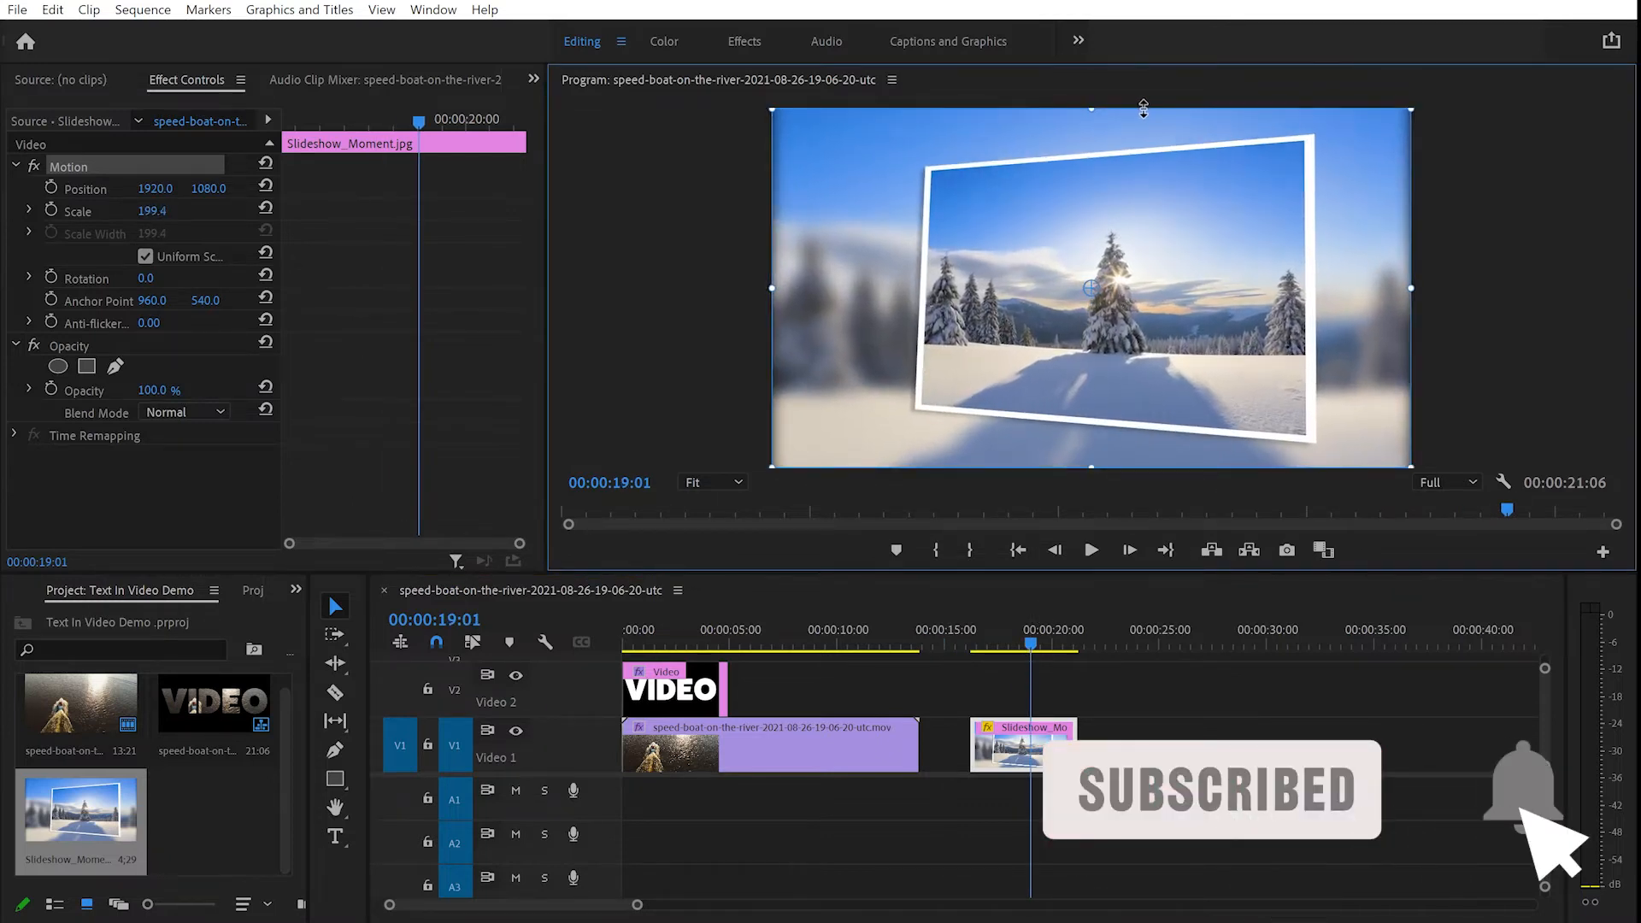
{"action": "left_click", "coordinate": [1496, 255]}
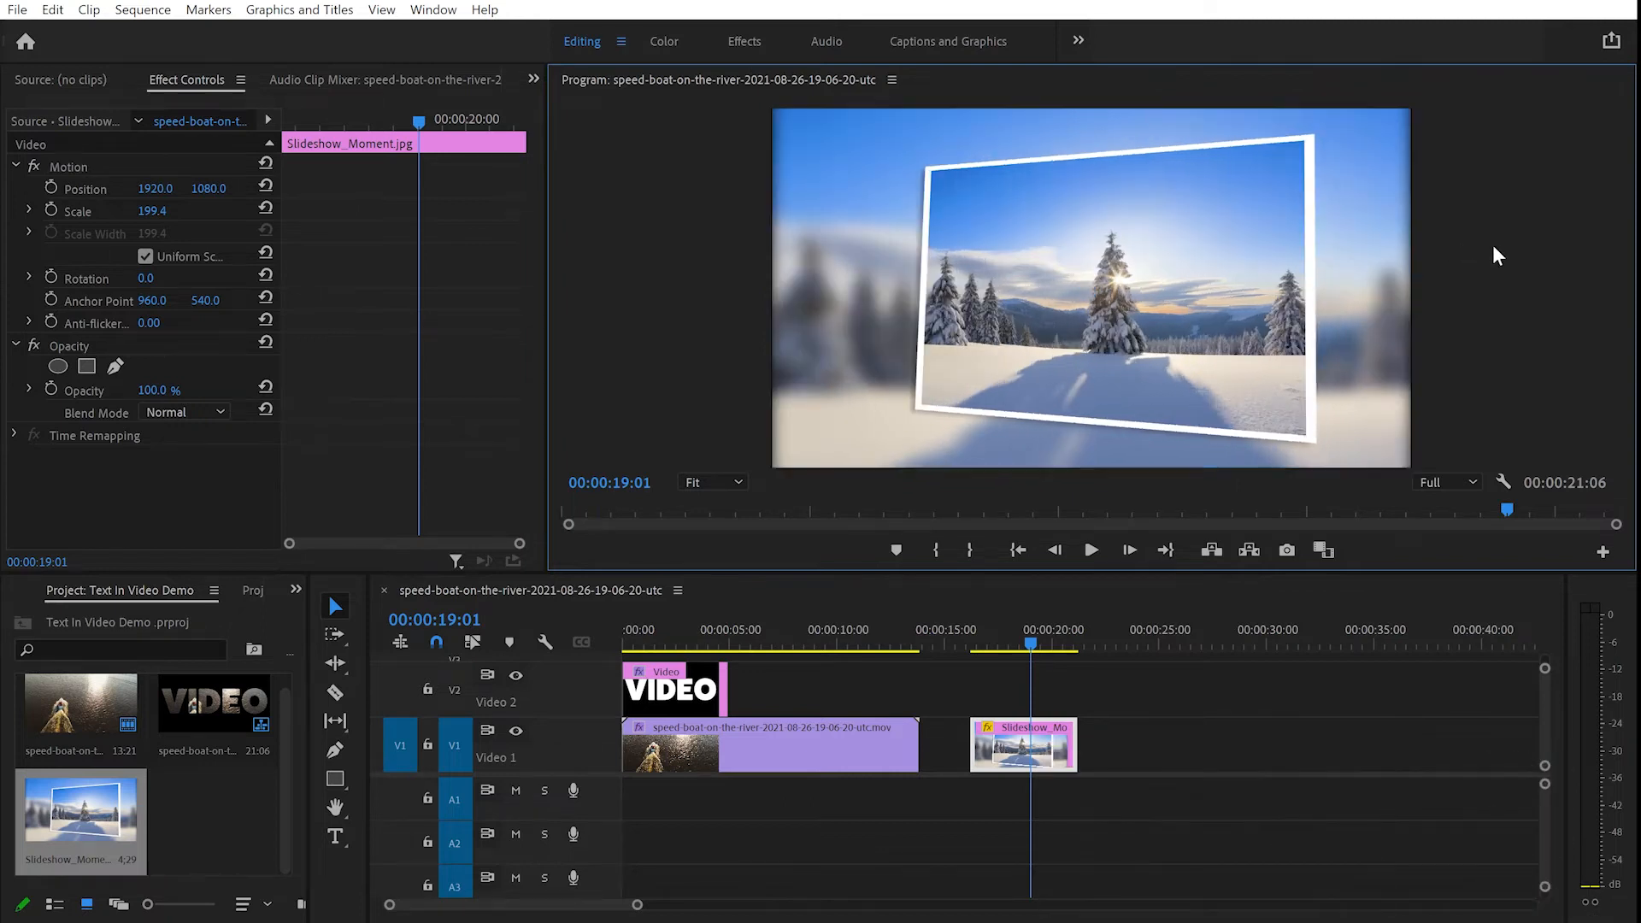
- Duplicate the VIDEO title on Video 2 directly above the Slideshow_Moment image and preview the frame there
{"action": "left_click_drag", "start_coordinate": [1026, 641], "coordinate": [648, 641]}
{"action": "left_click", "coordinate": [695, 688]}
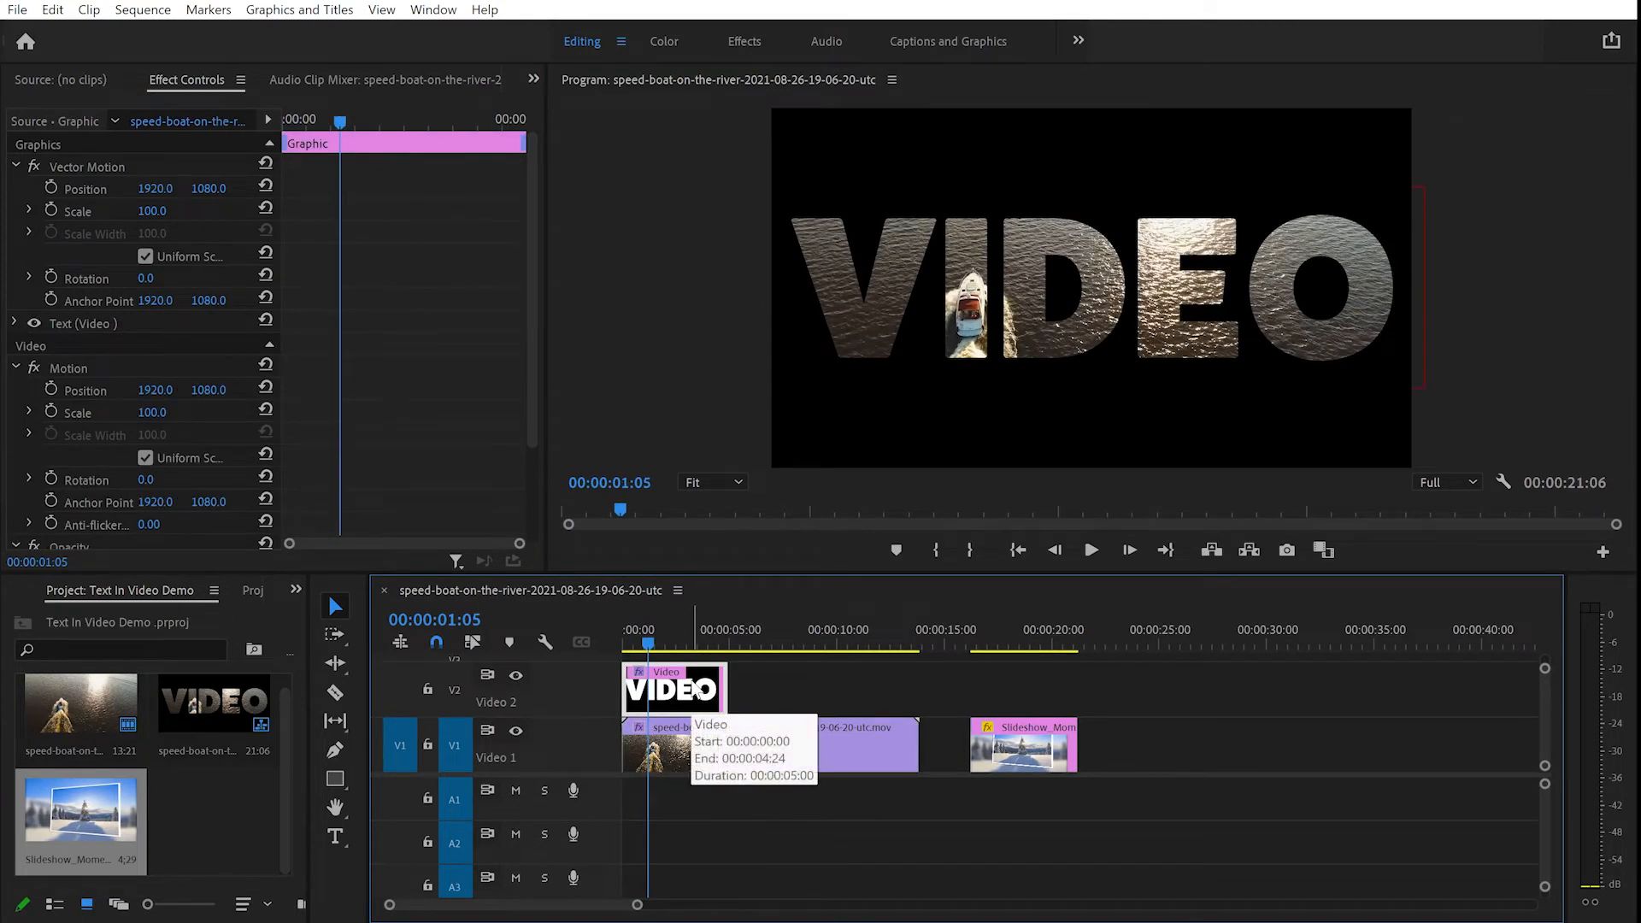
{"action": "left_click_drag", "start_coordinate": [687, 690], "coordinate": [1014, 650]}
{"action": "left_click", "coordinate": [1017, 643]}
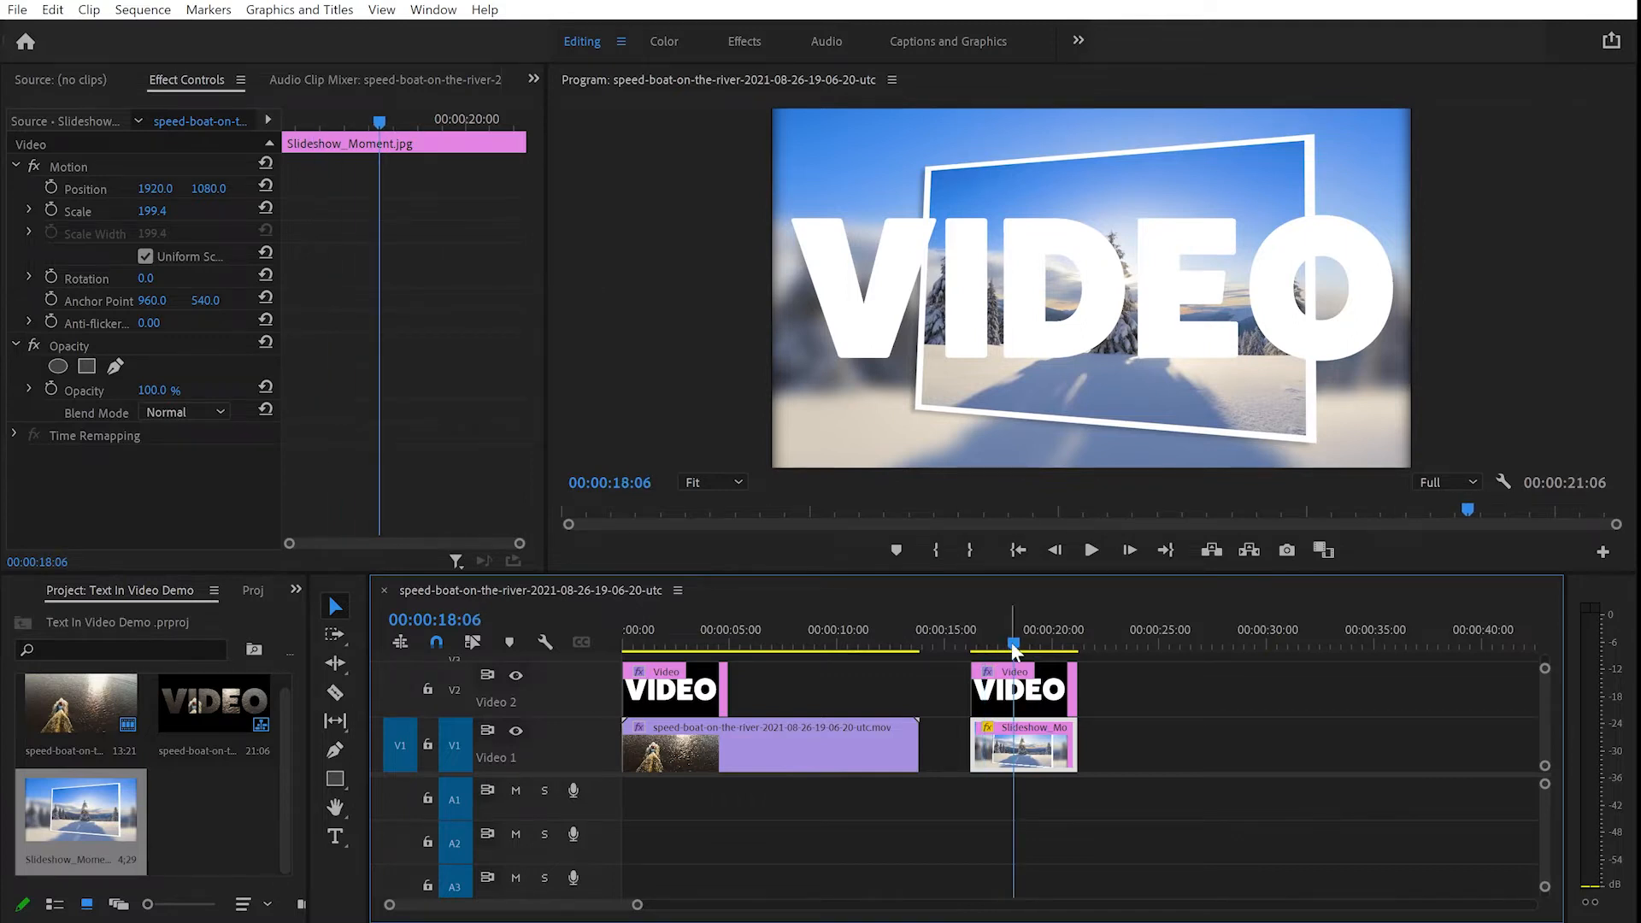
- Copy the Track Matte Key effect from the boat clip to the Slideshow_Moment image and preview the result
{"action": "left_click", "coordinate": [800, 771]}
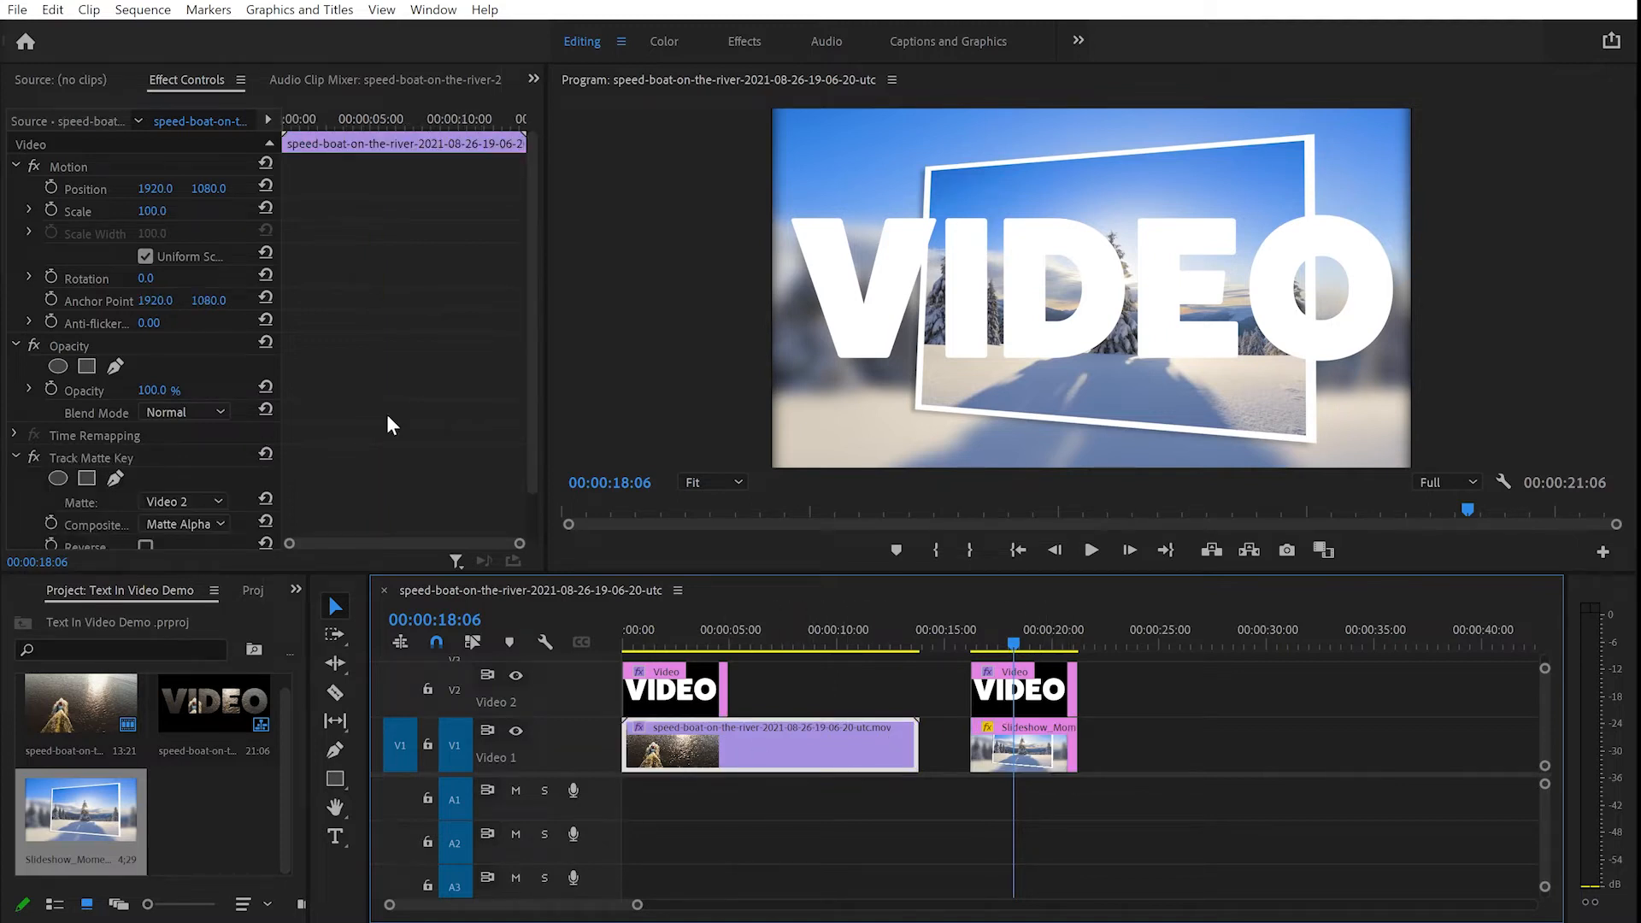
{"action": "left_click", "coordinate": [127, 457]}
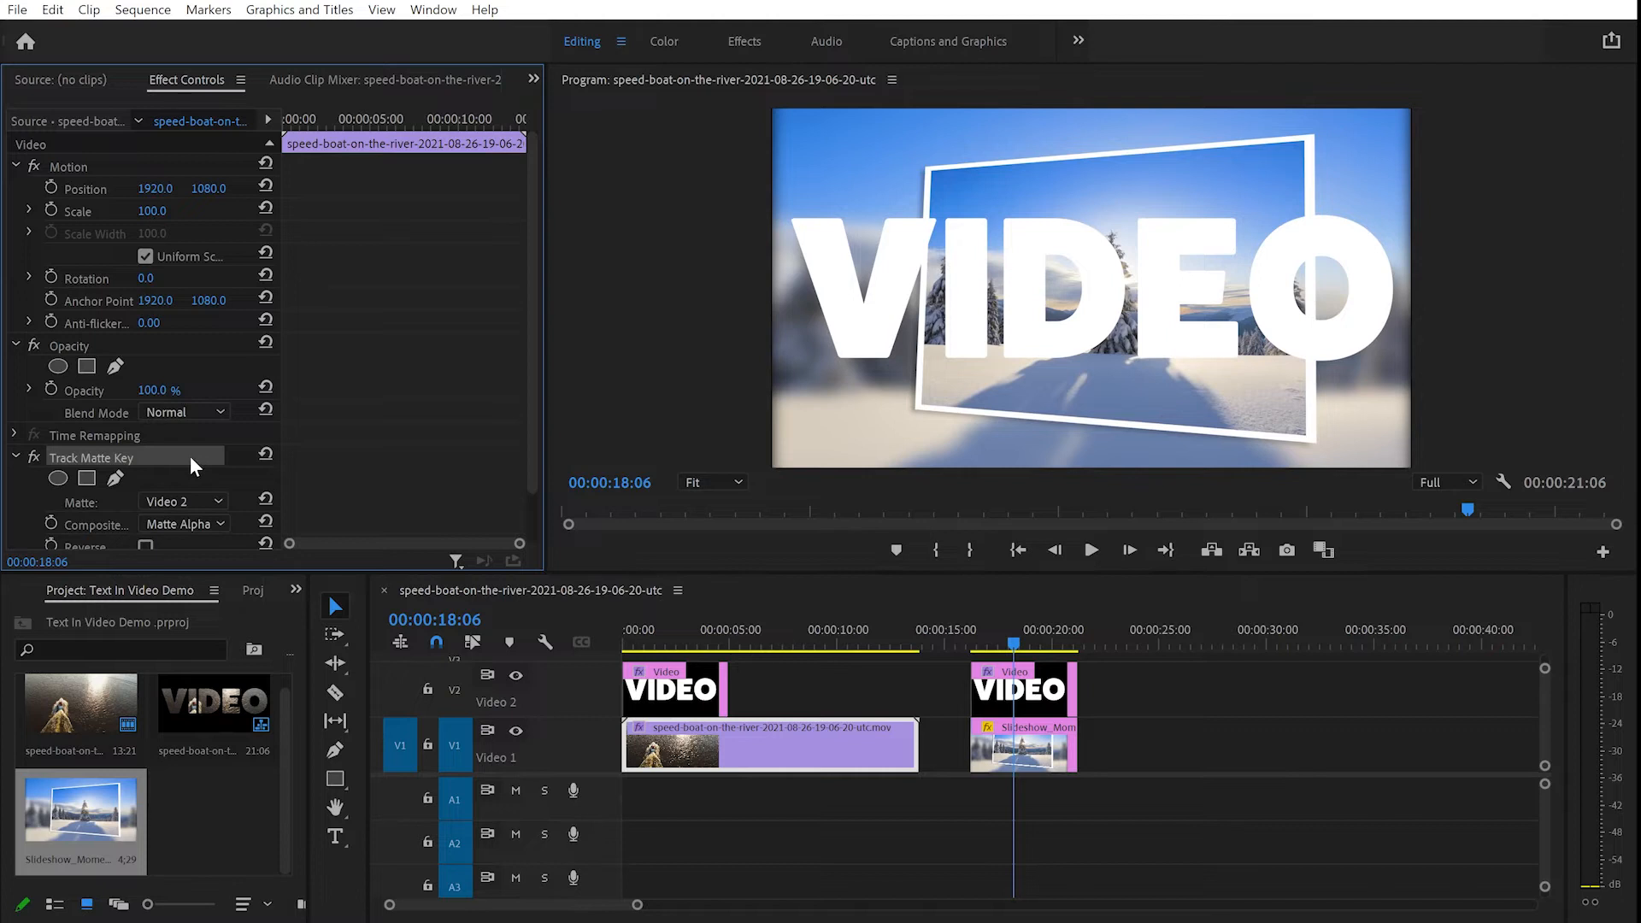
{"action": "key", "text": "ctrl+c"}
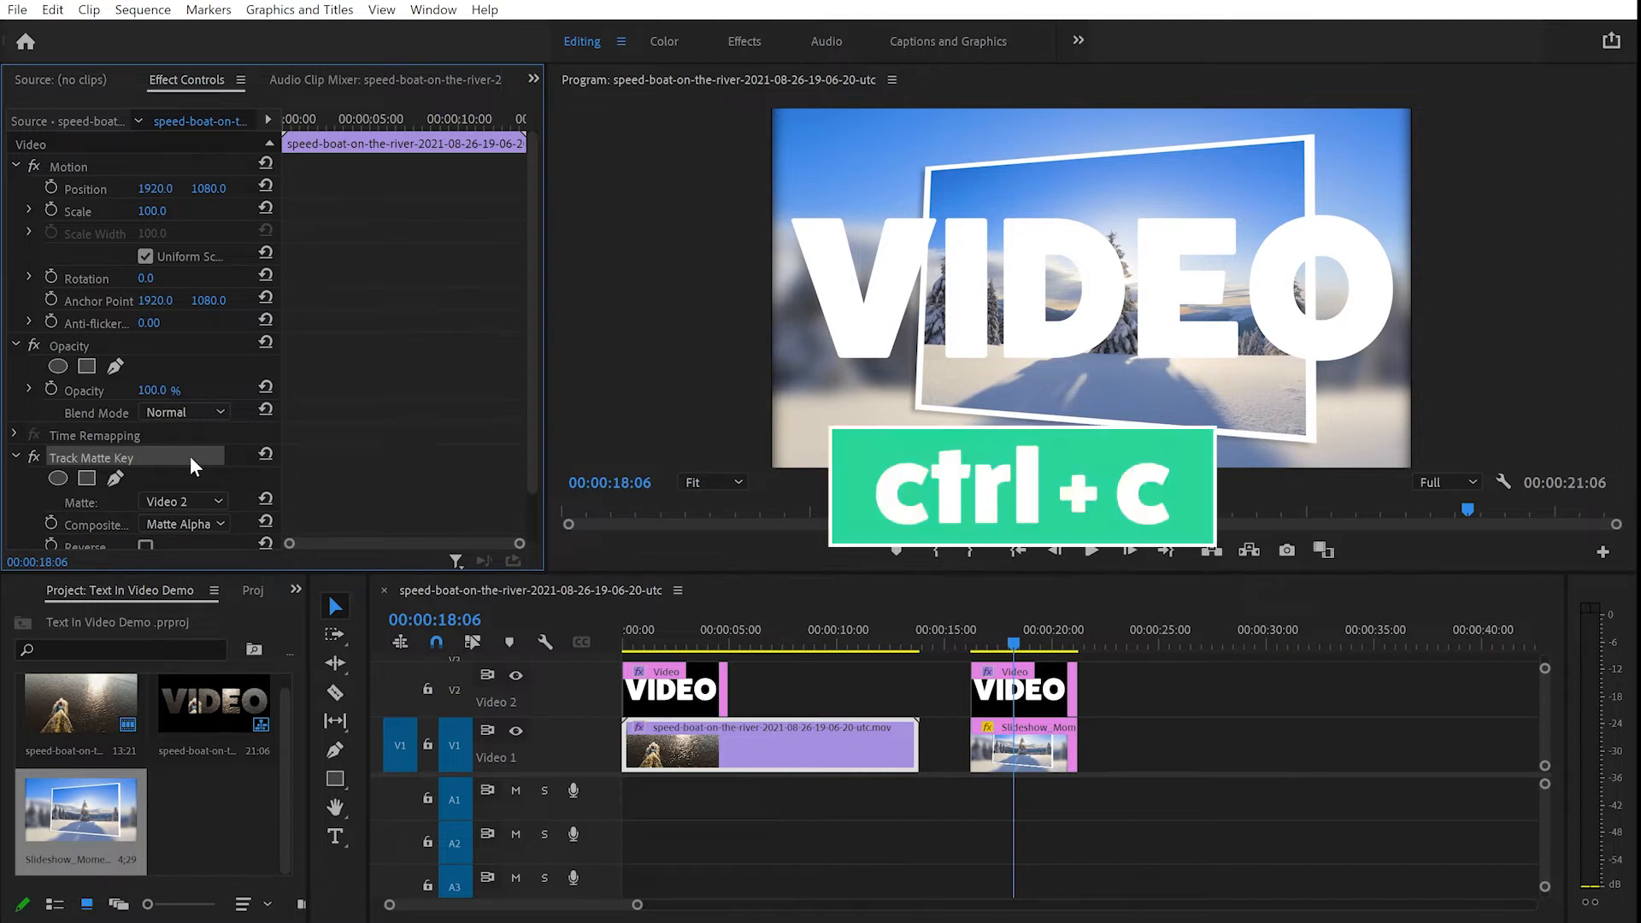
{"action": "left_click", "coordinate": [1031, 745]}
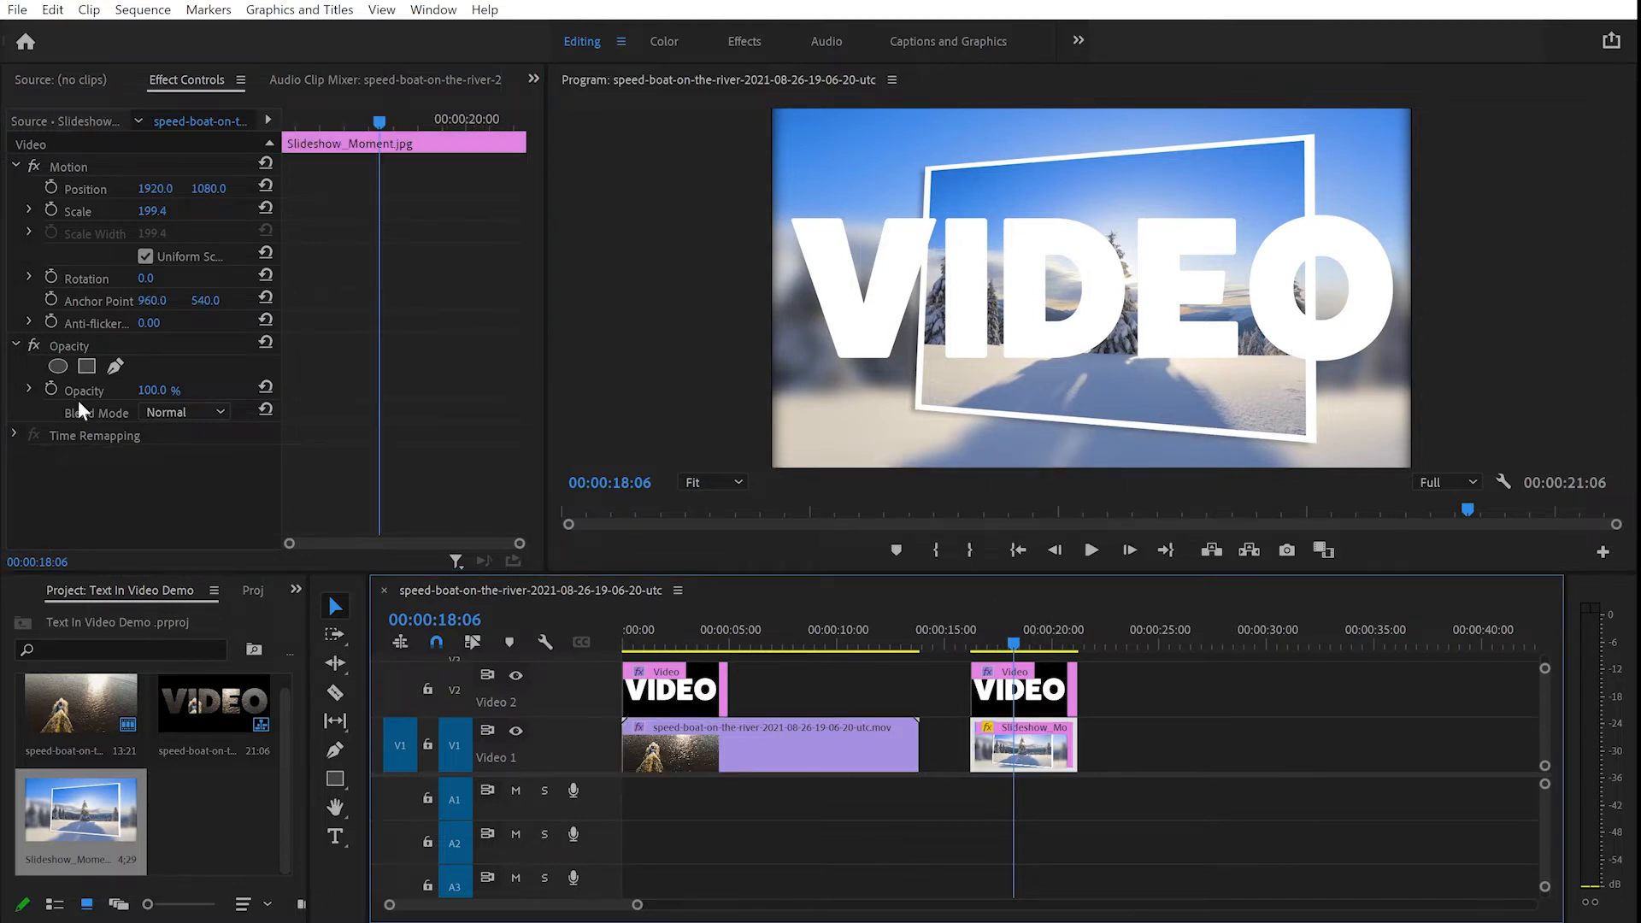
{"action": "left_click", "coordinate": [110, 471]}
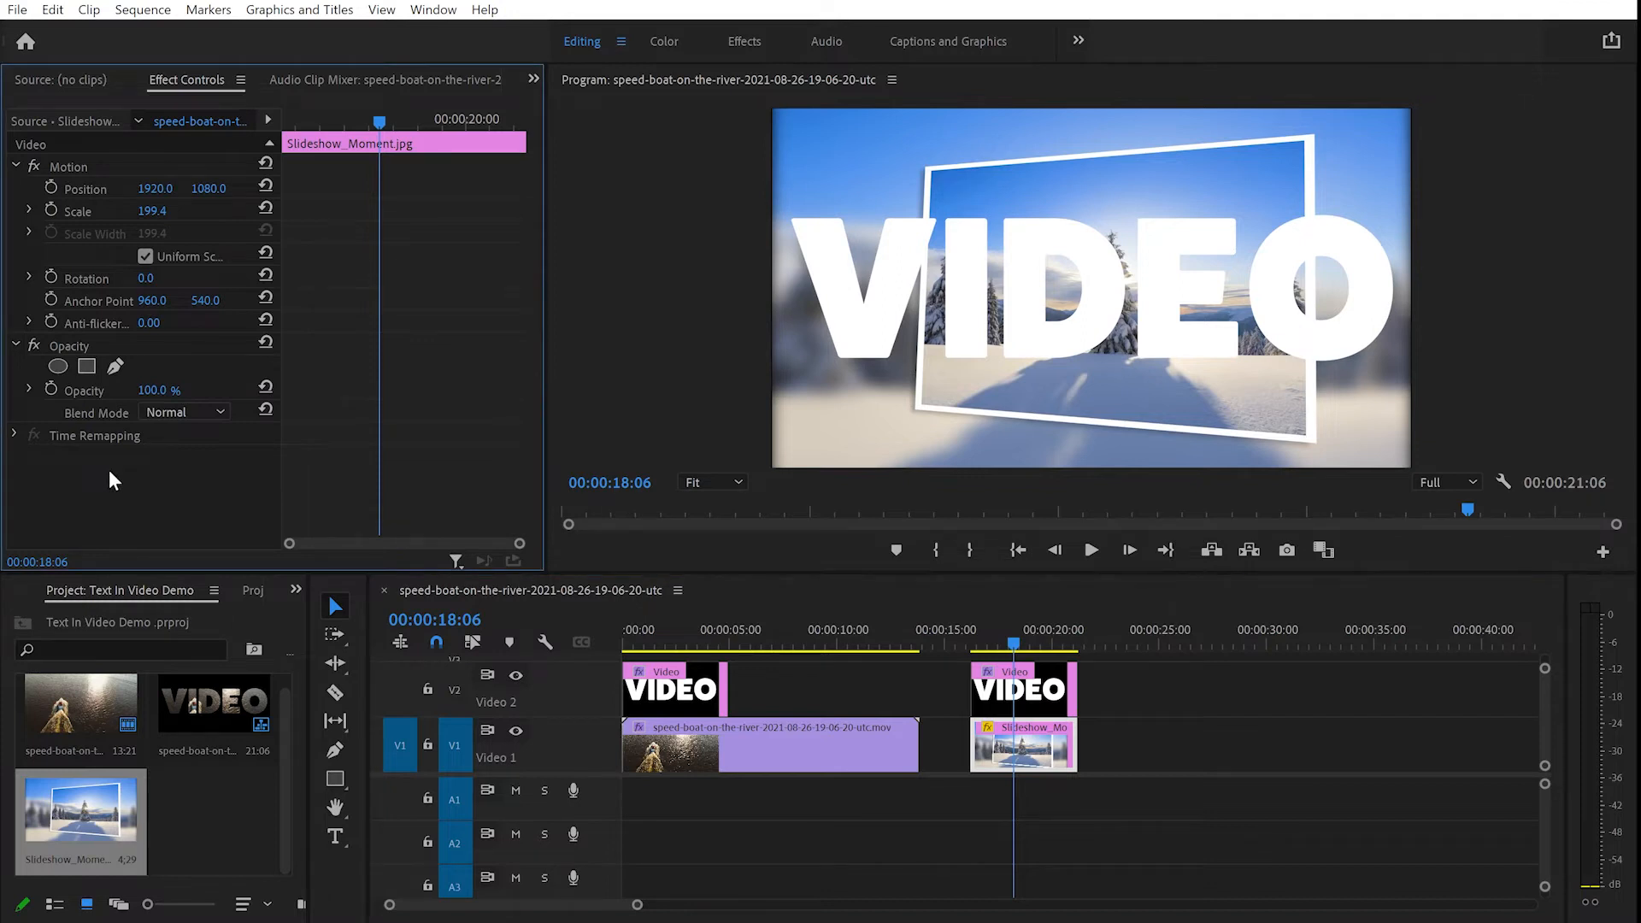
{"action": "key", "text": "ctrl+v"}
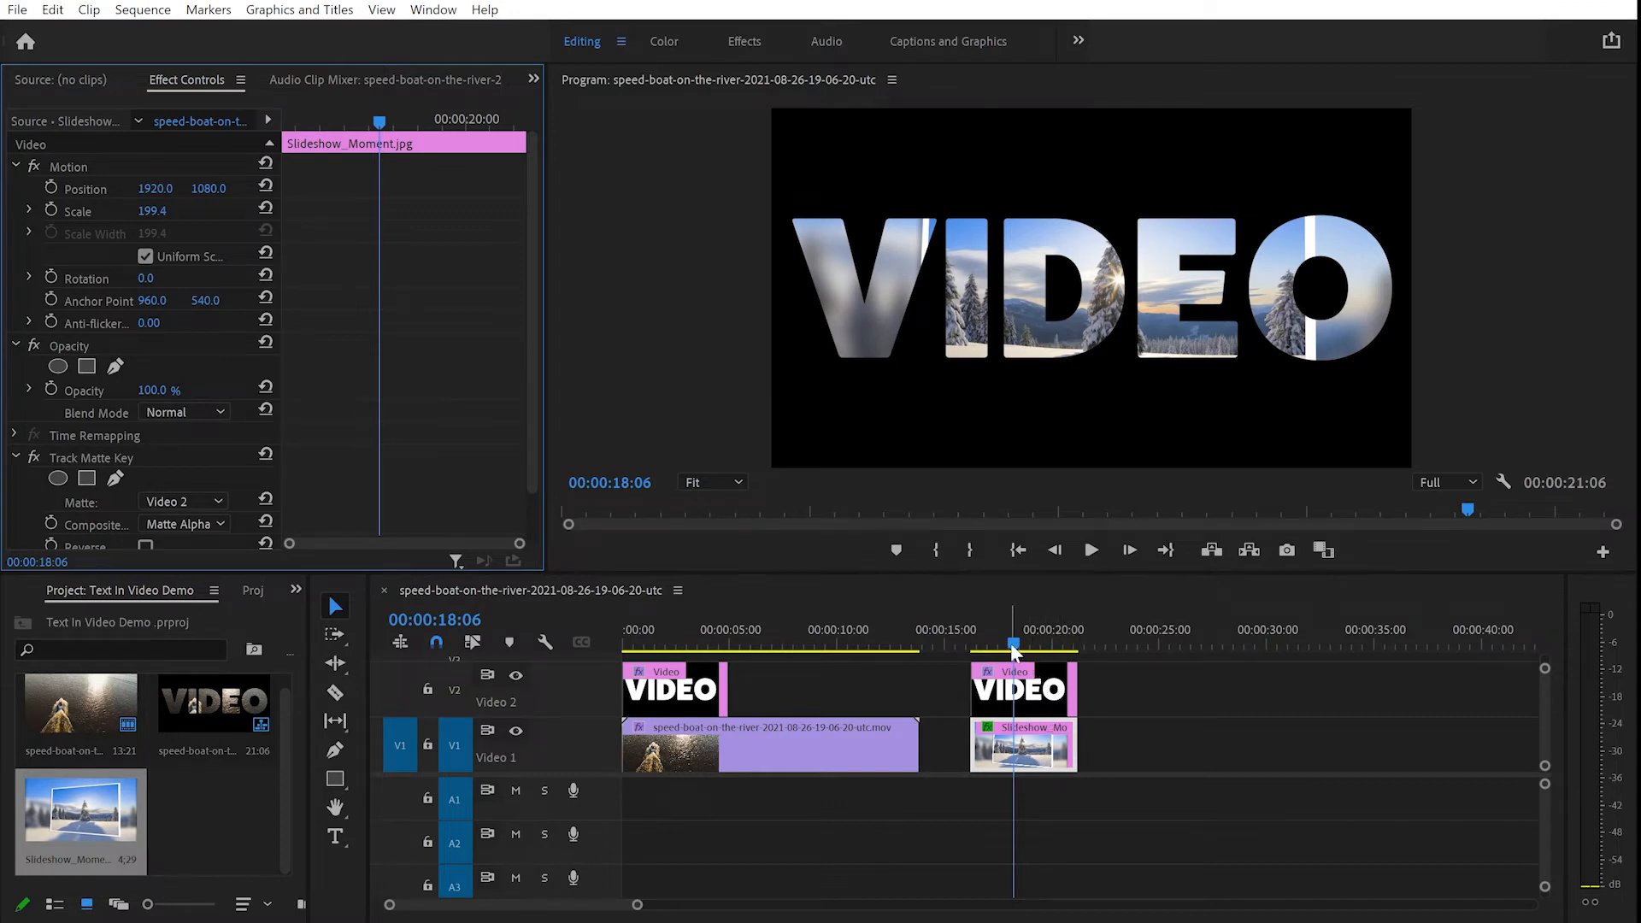
{"action": "mouse_move", "coordinate": [1013, 646]}
{"action": "left_mouse_down"}
{"action": "mouse_move", "coordinate": [986, 646]}
{"action": "mouse_move", "coordinate": [1036, 648]}
{"action": "left_mouse_up"}
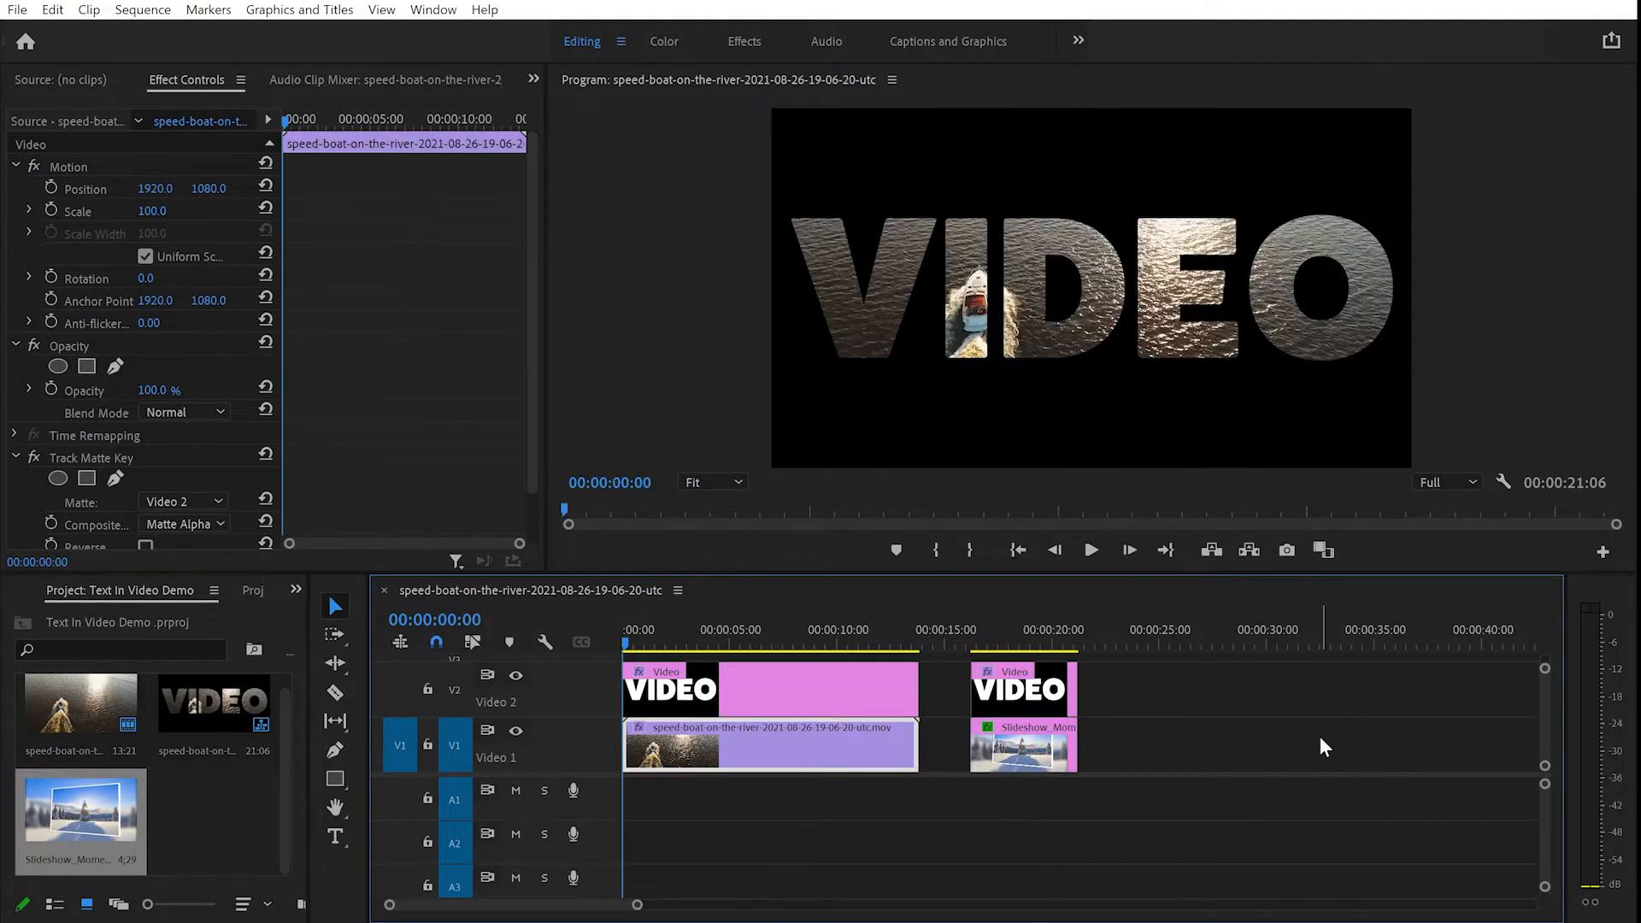
- Keyframe the boat title's Vector Motion scale from 34 at the clip start to a greatly enlarged value at 00:00:07:02
{"action": "left_click", "coordinate": [743, 693]}
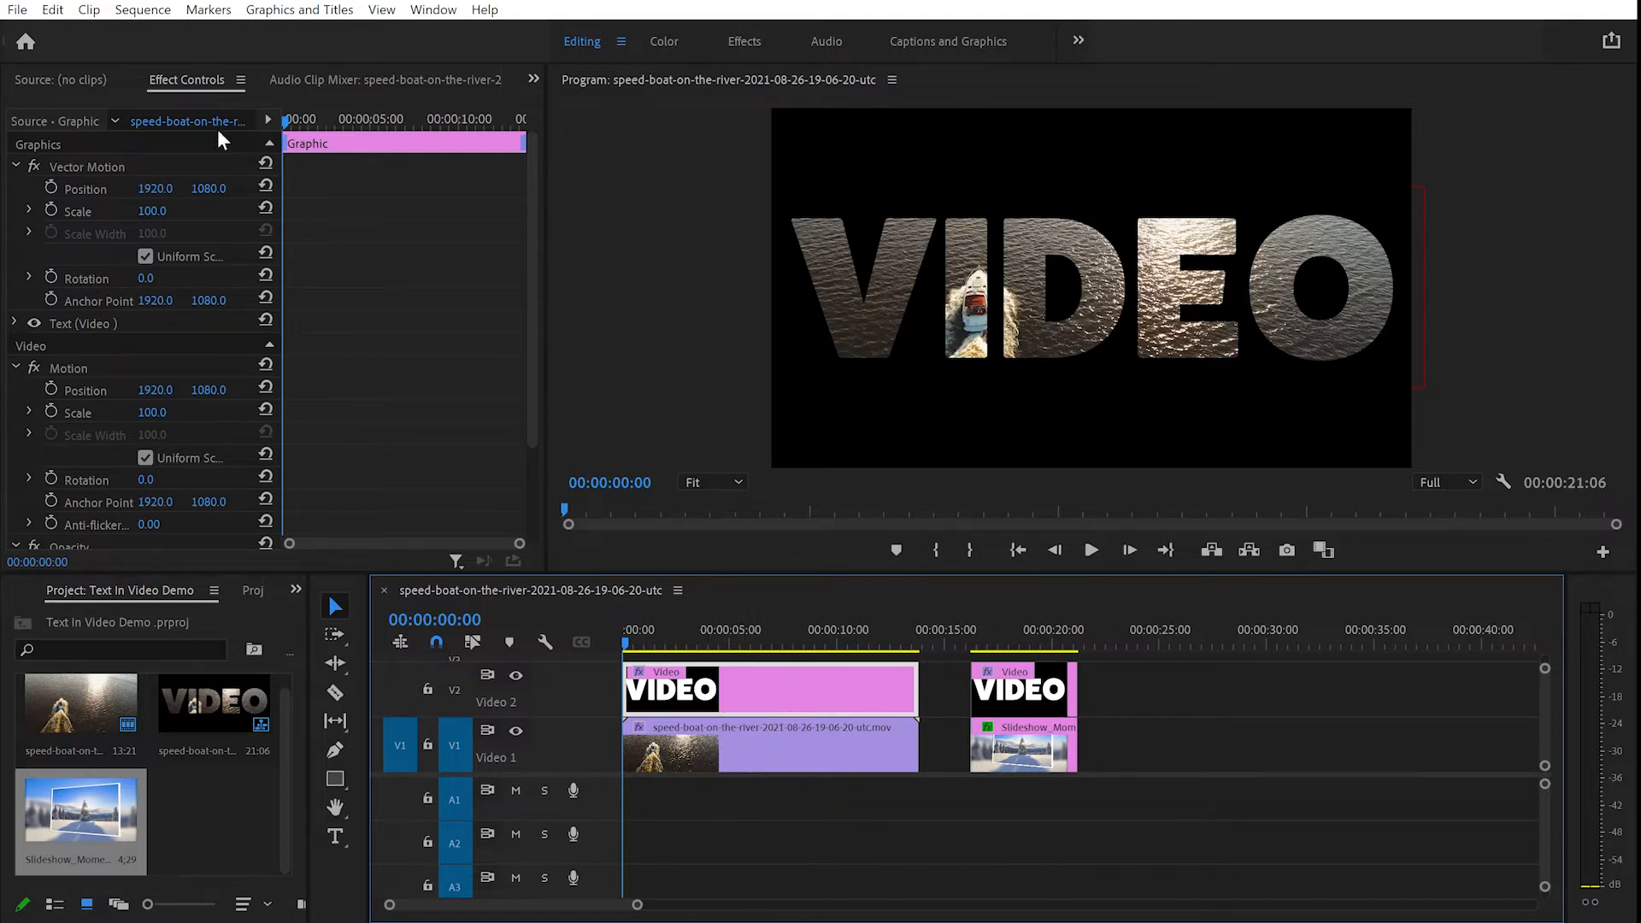
{"action": "left_click", "coordinate": [83, 214]}
{"action": "left_click_drag", "start_coordinate": [150, 216], "coordinate": [72, 216]}
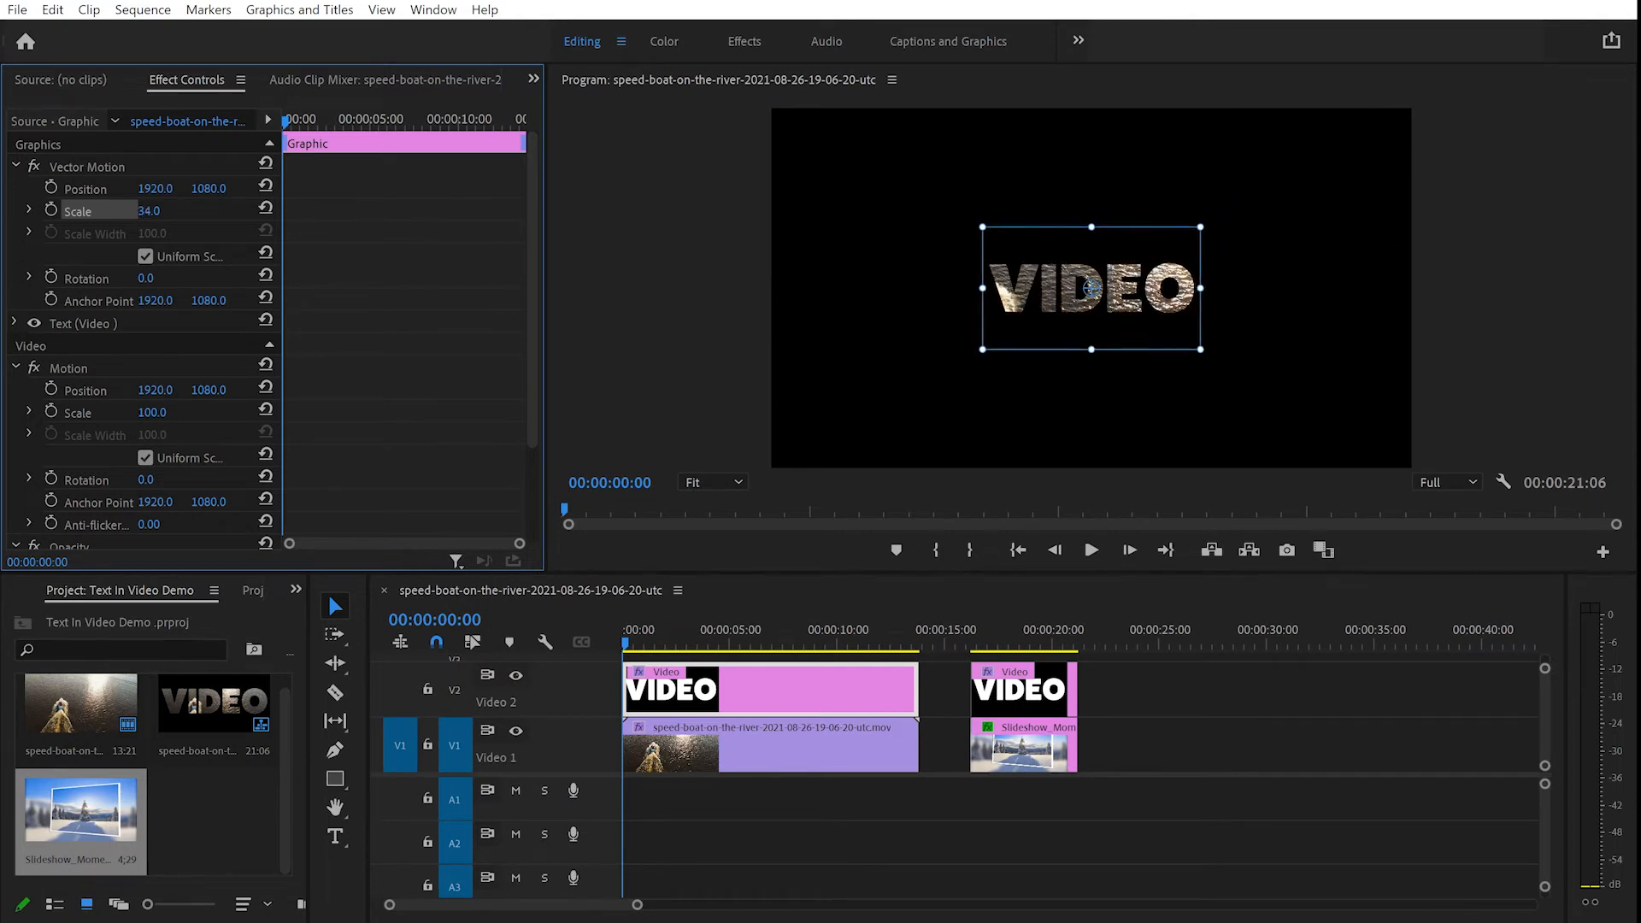
{"action": "left_click", "coordinate": [50, 209]}
{"action": "left_click_drag", "start_coordinate": [282, 118], "coordinate": [407, 156]}
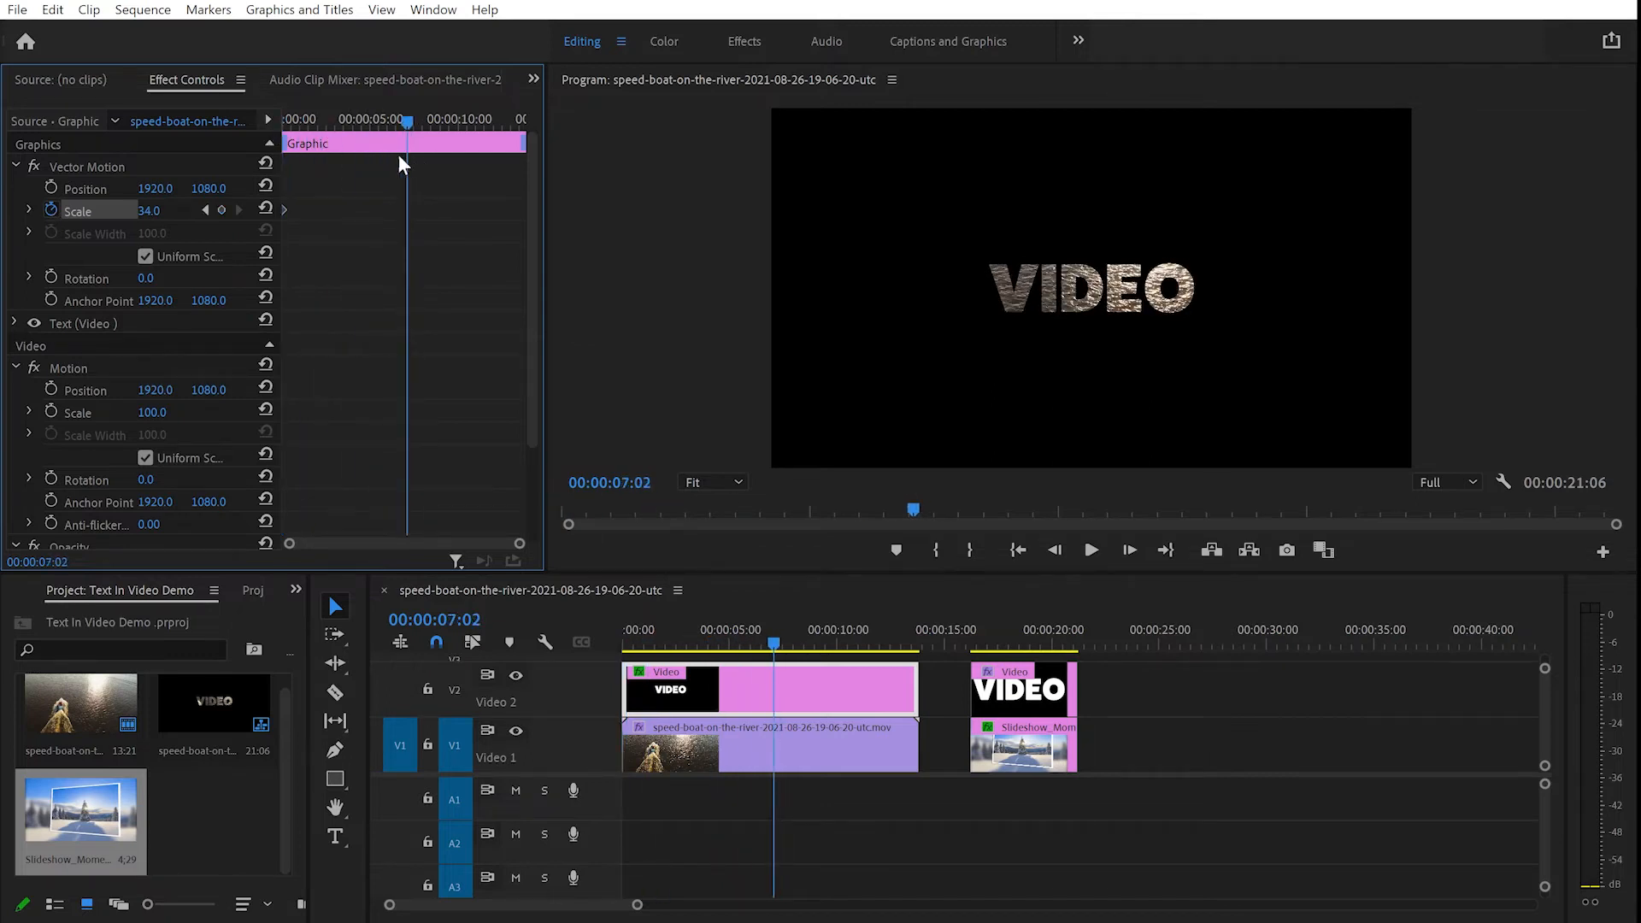
{"action": "left_click_drag", "start_coordinate": [148, 211], "coordinate": [787, 211]}
- Add a Vector Motion position keyframe to the boat title at 00:00:00:00
{"action": "left_click", "coordinate": [98, 190]}
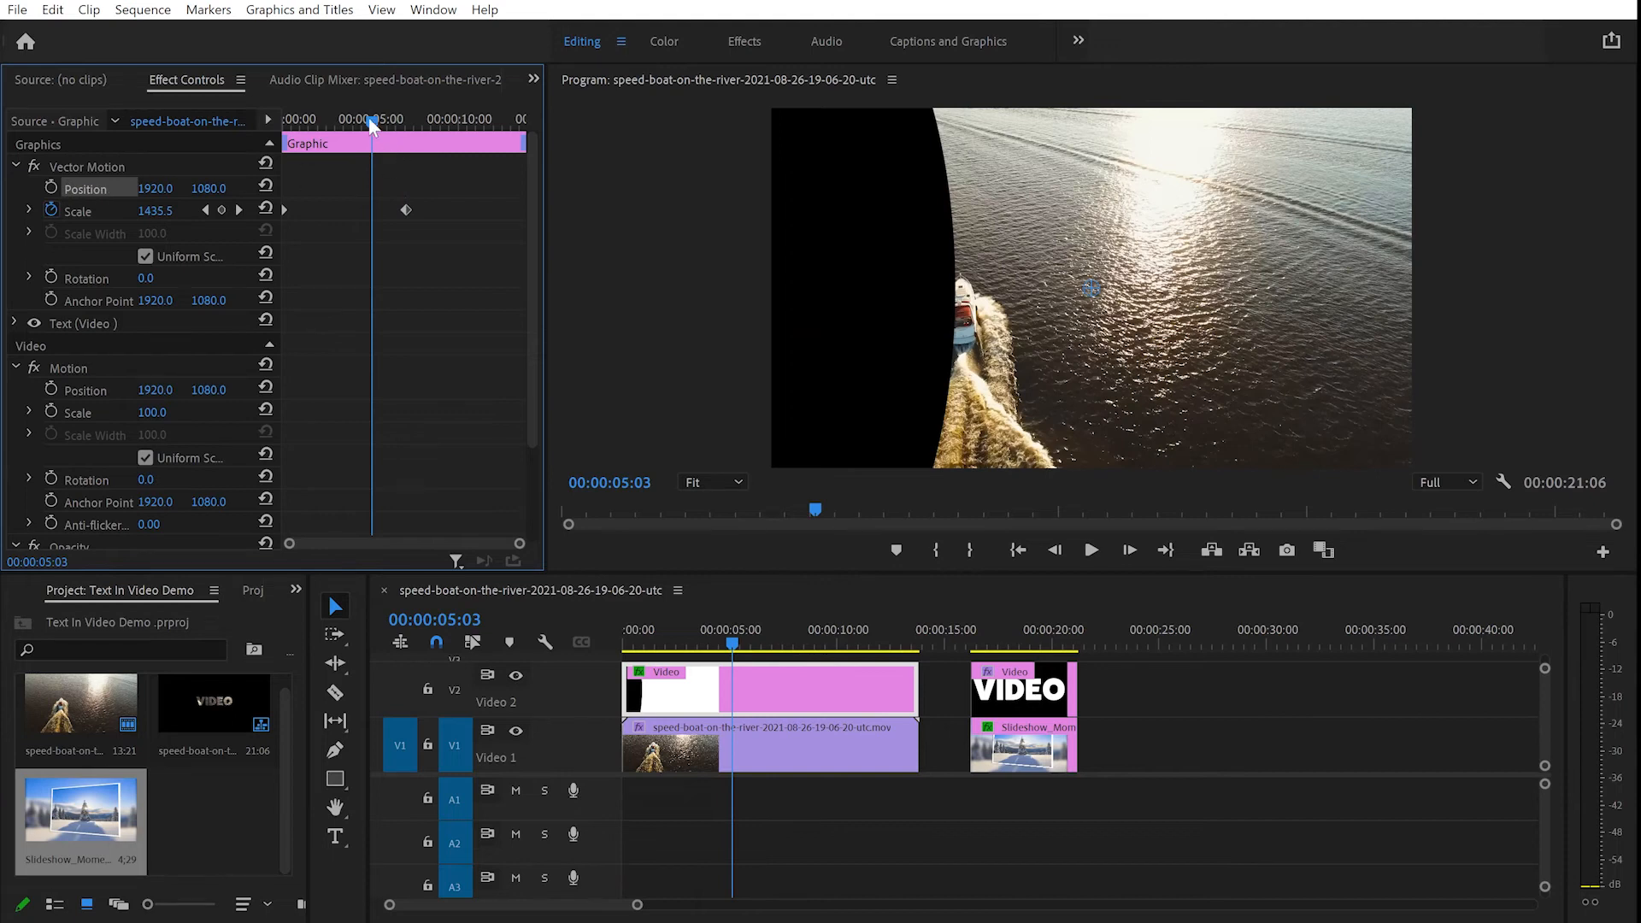
{"action": "left_click_drag", "start_coordinate": [374, 129], "coordinate": [258, 152]}
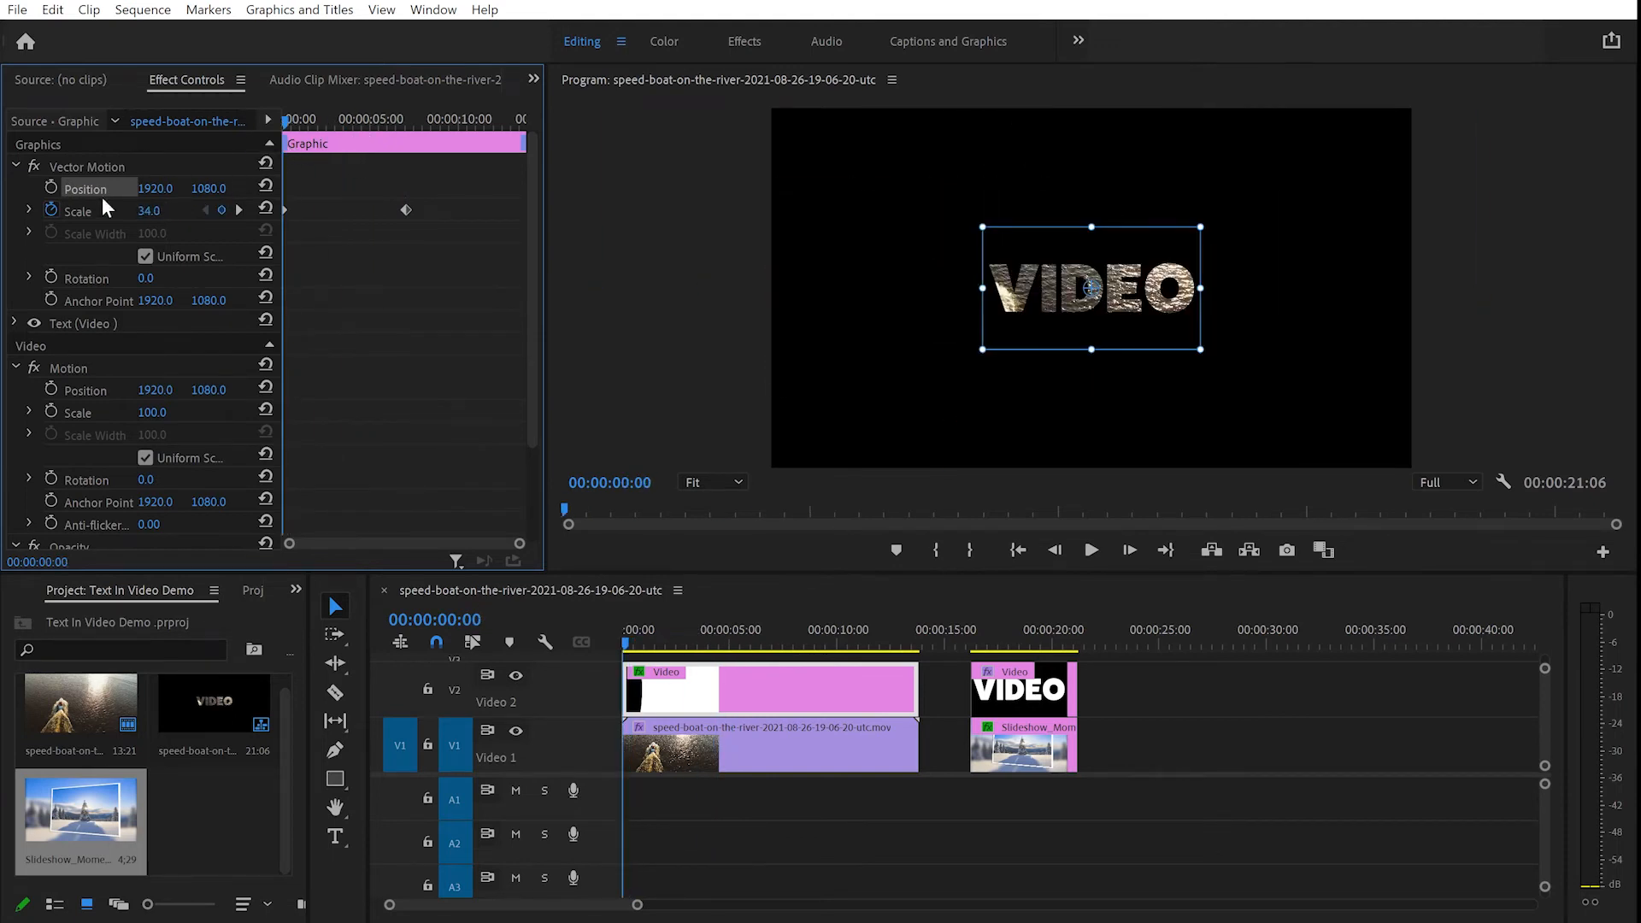
{"action": "left_click", "coordinate": [51, 187]}
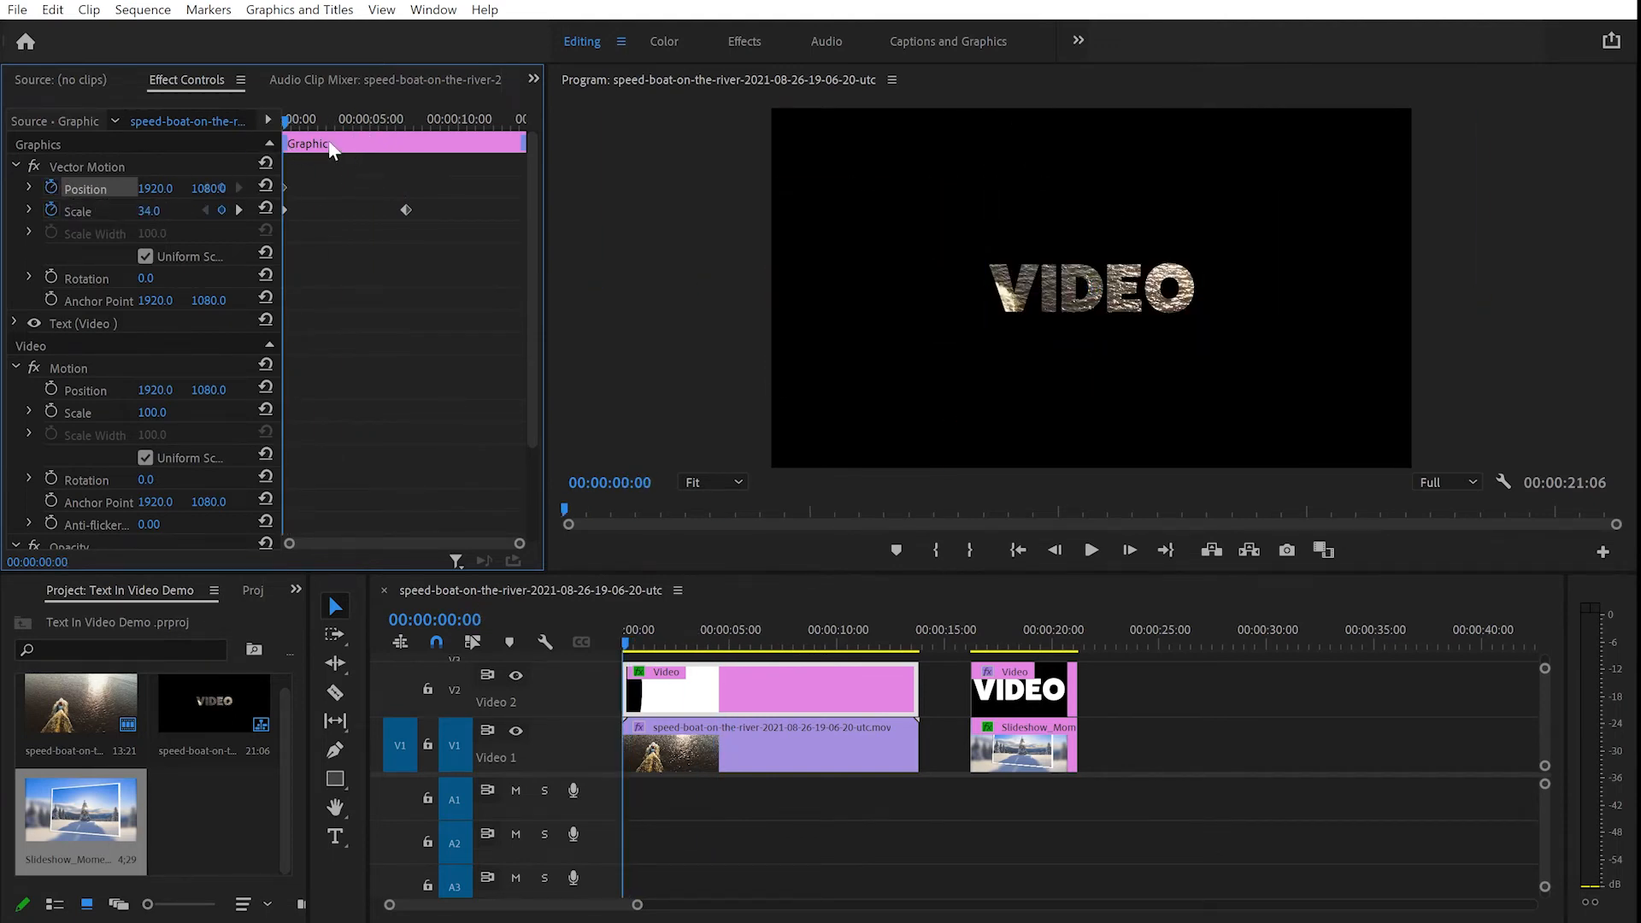
- Add a Vector Motion position keyframe at 00:00:07:02 on the boat title with a horizontal value of 1033
{"action": "left_click_drag", "start_coordinate": [295, 124], "coordinate": [413, 130]}
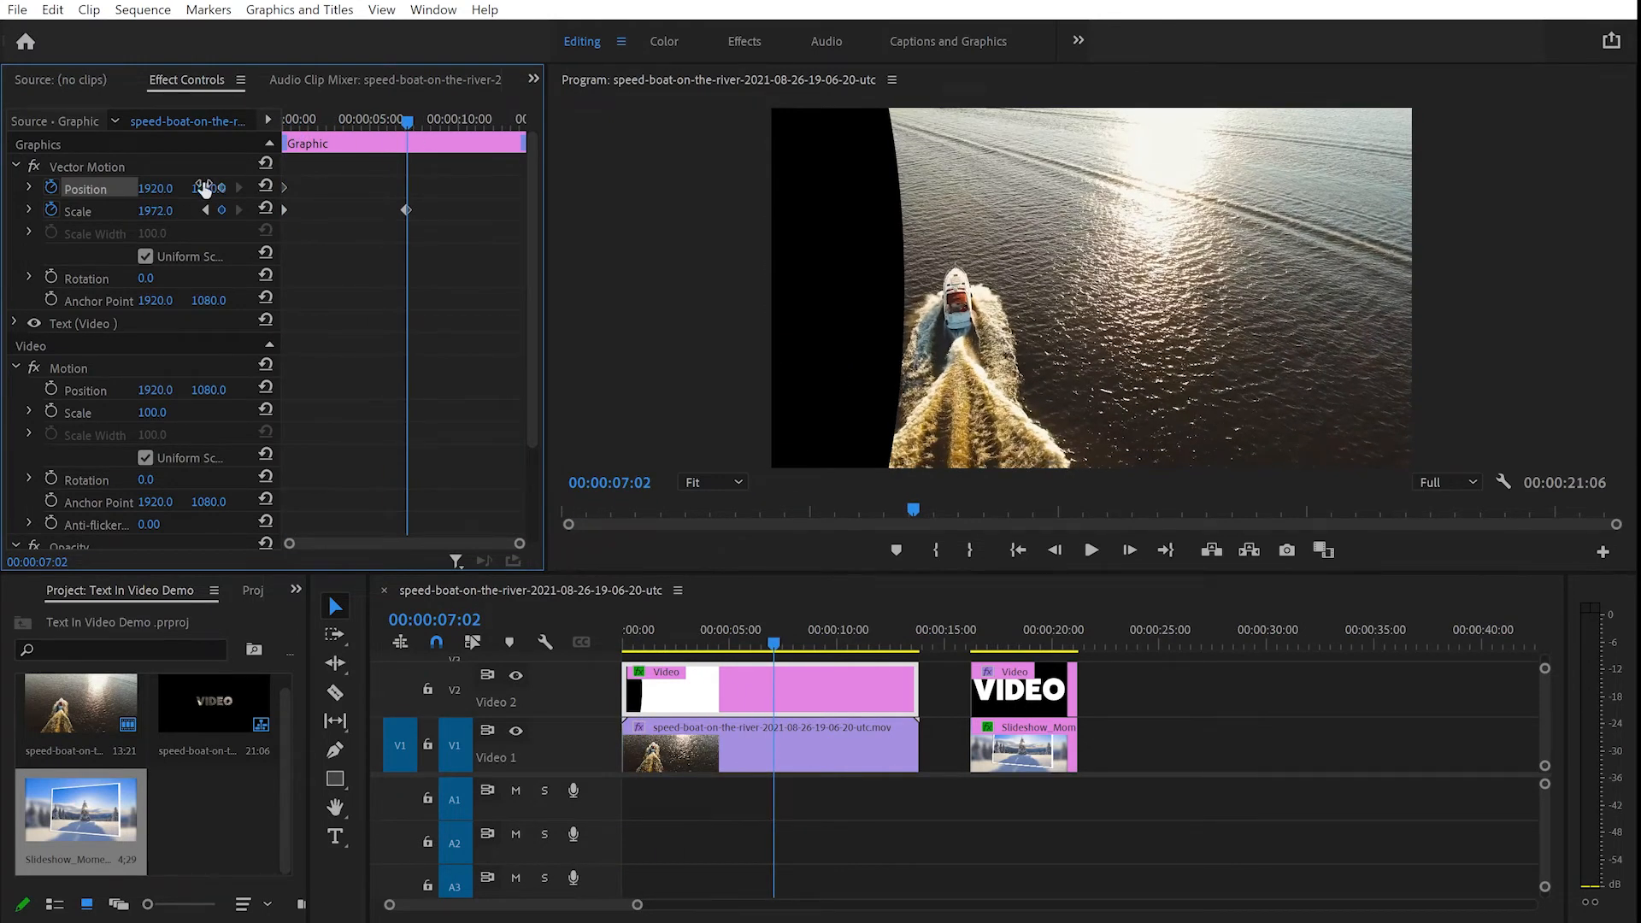
{"action": "mouse_move", "coordinate": [158, 188]}
{"action": "left_mouse_down"}
{"action": "mouse_move", "coordinate": [124, 188]}
{"action": "mouse_move", "coordinate": [157, 183]}
{"action": "left_mouse_up"}
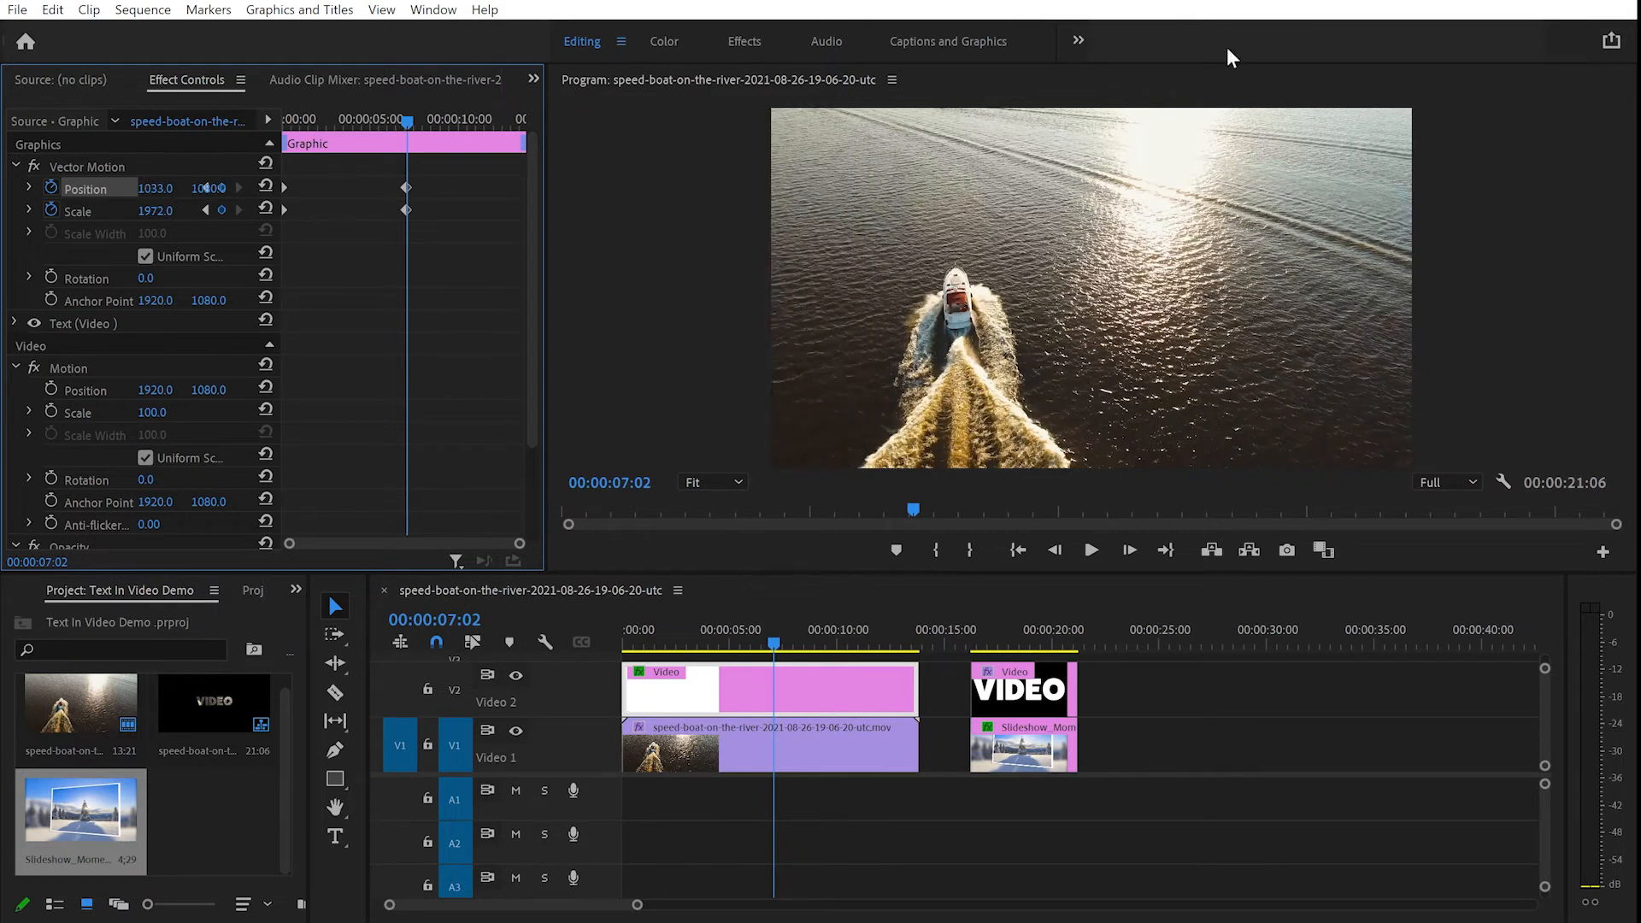
- Set the boat title's ending position and scale keyframes to Bezier temporal interpolation and apply Ease In
{"action": "left_click_drag", "start_coordinate": [453, 174], "coordinate": [405, 221]}
{"action": "right_click", "coordinate": [407, 210]}
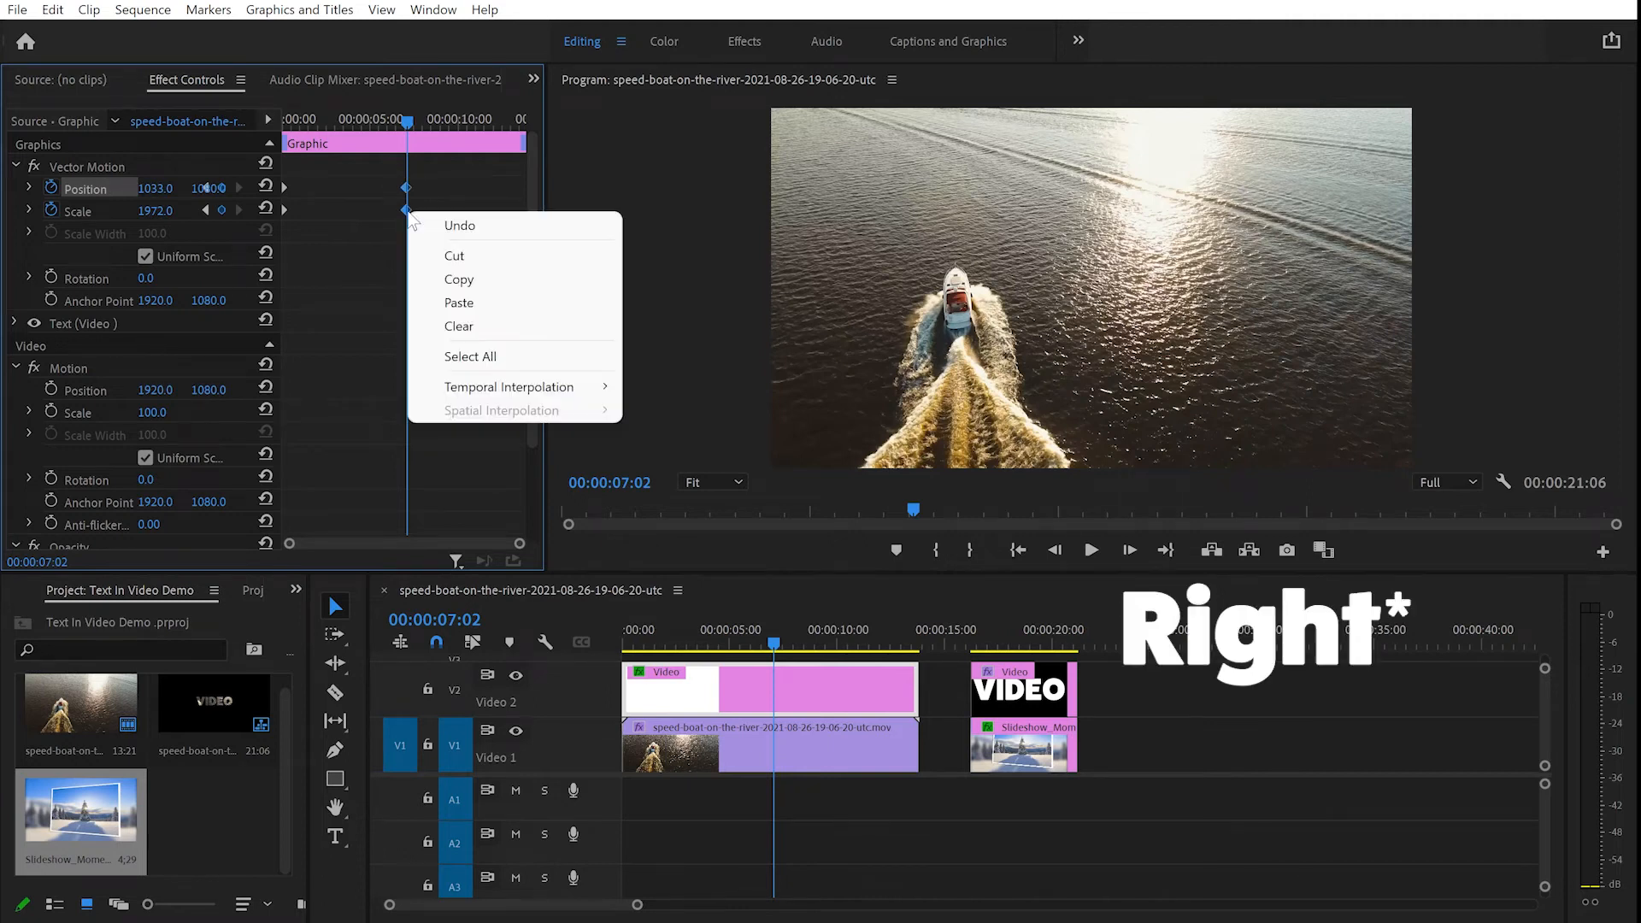
{"action": "mouse_move", "coordinate": [607, 390]}
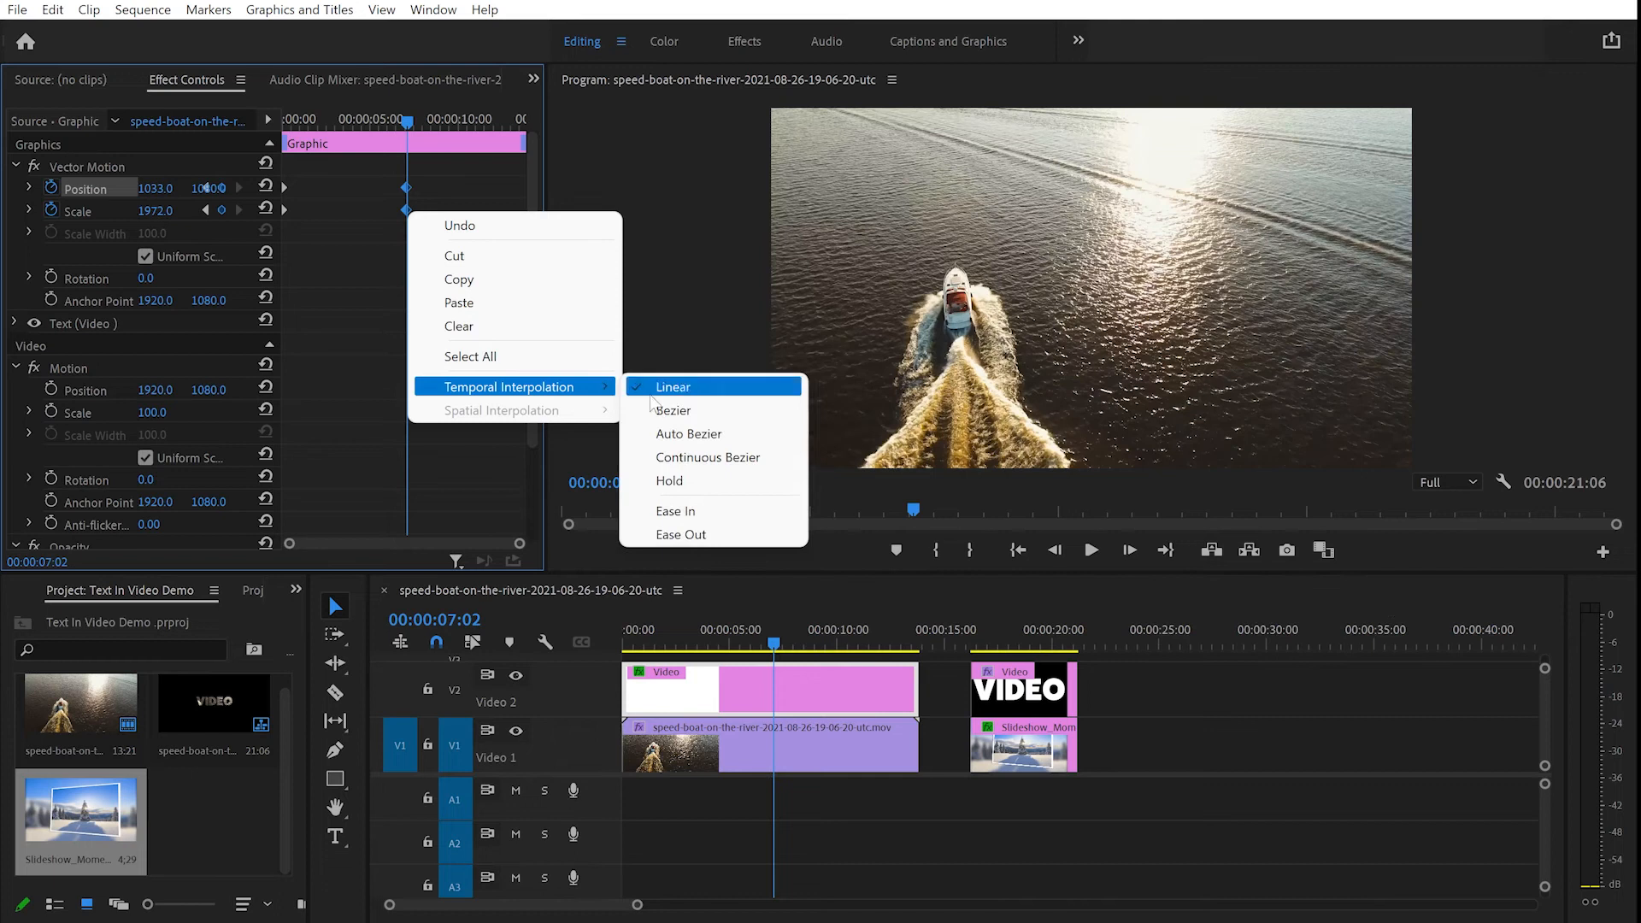
{"action": "left_click", "coordinate": [674, 411]}
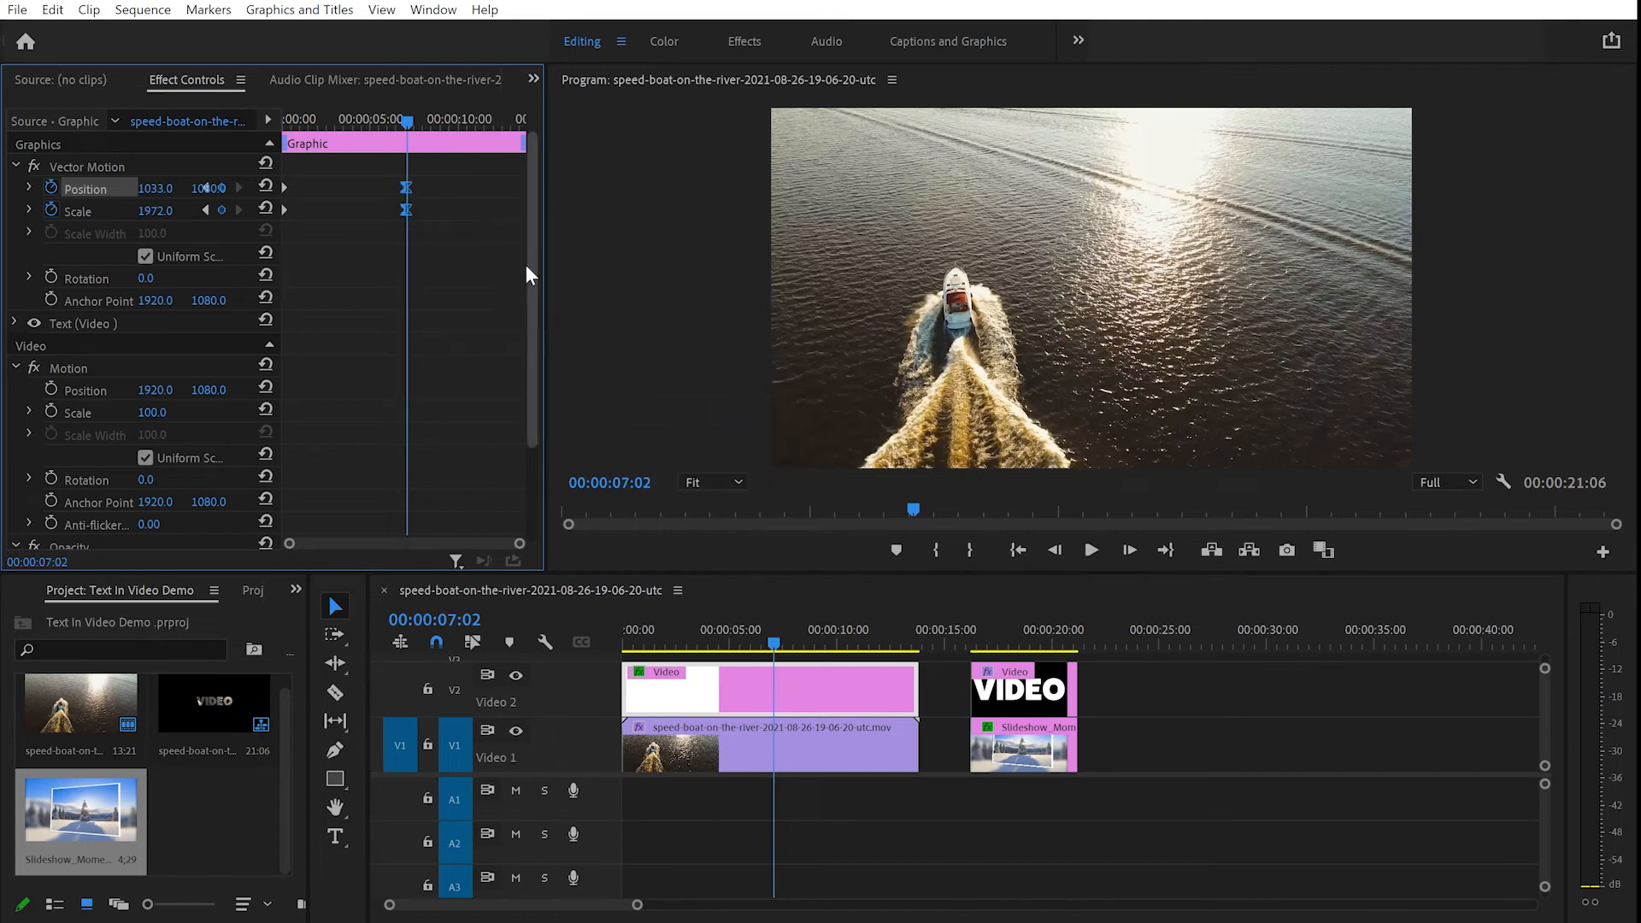
{"action": "right_click", "coordinate": [408, 188]}
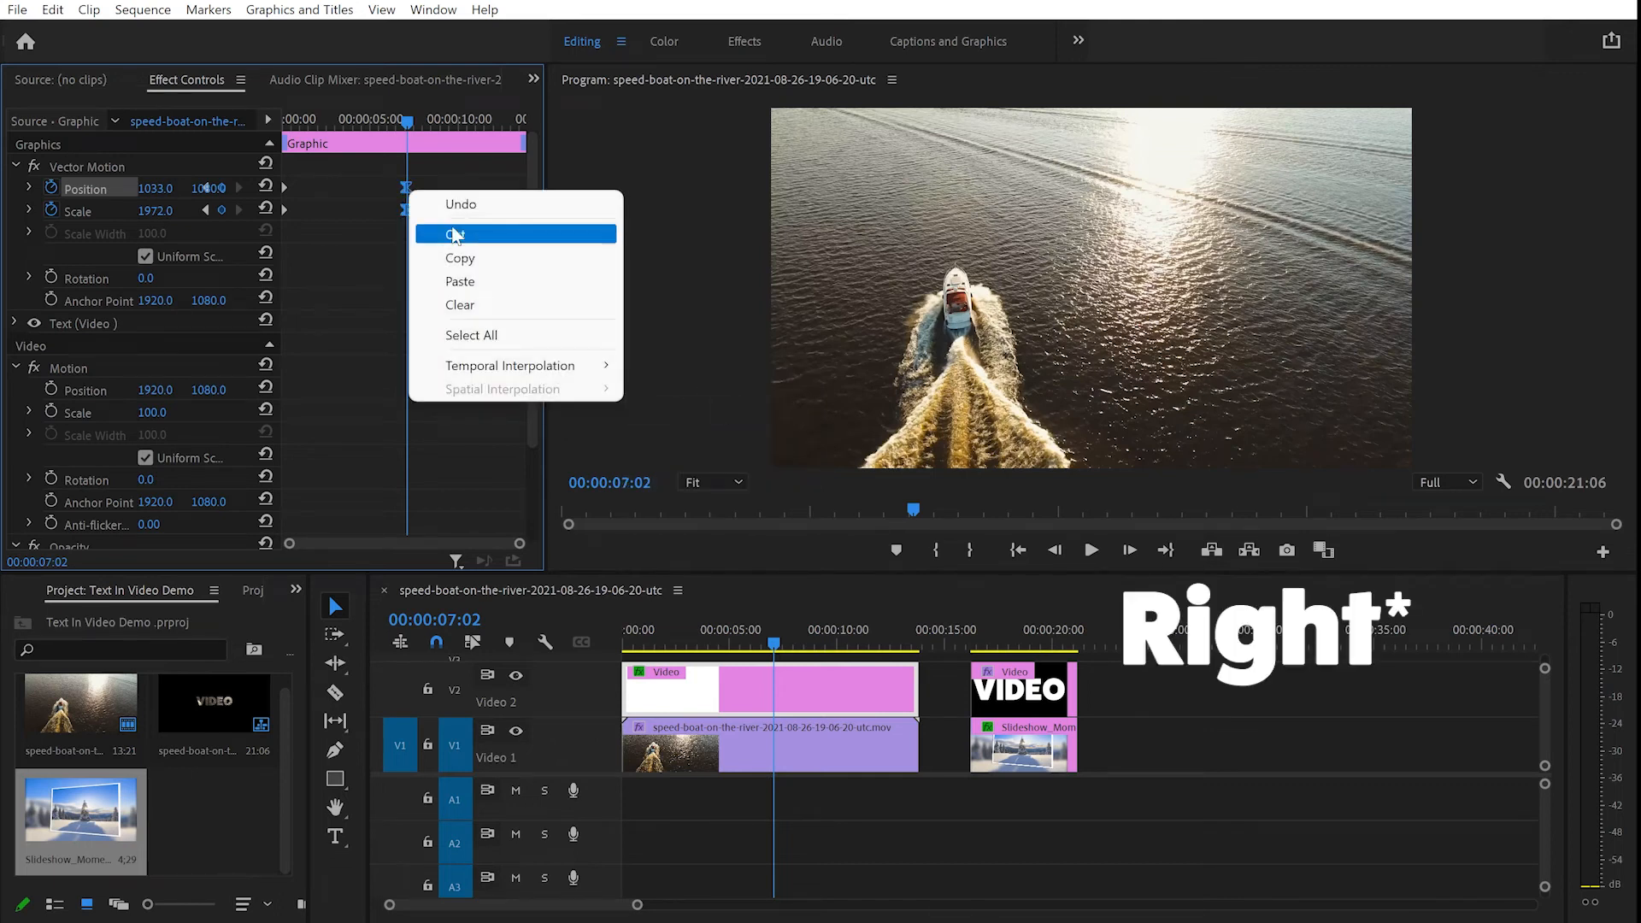
{"action": "mouse_move", "coordinate": [589, 366]}
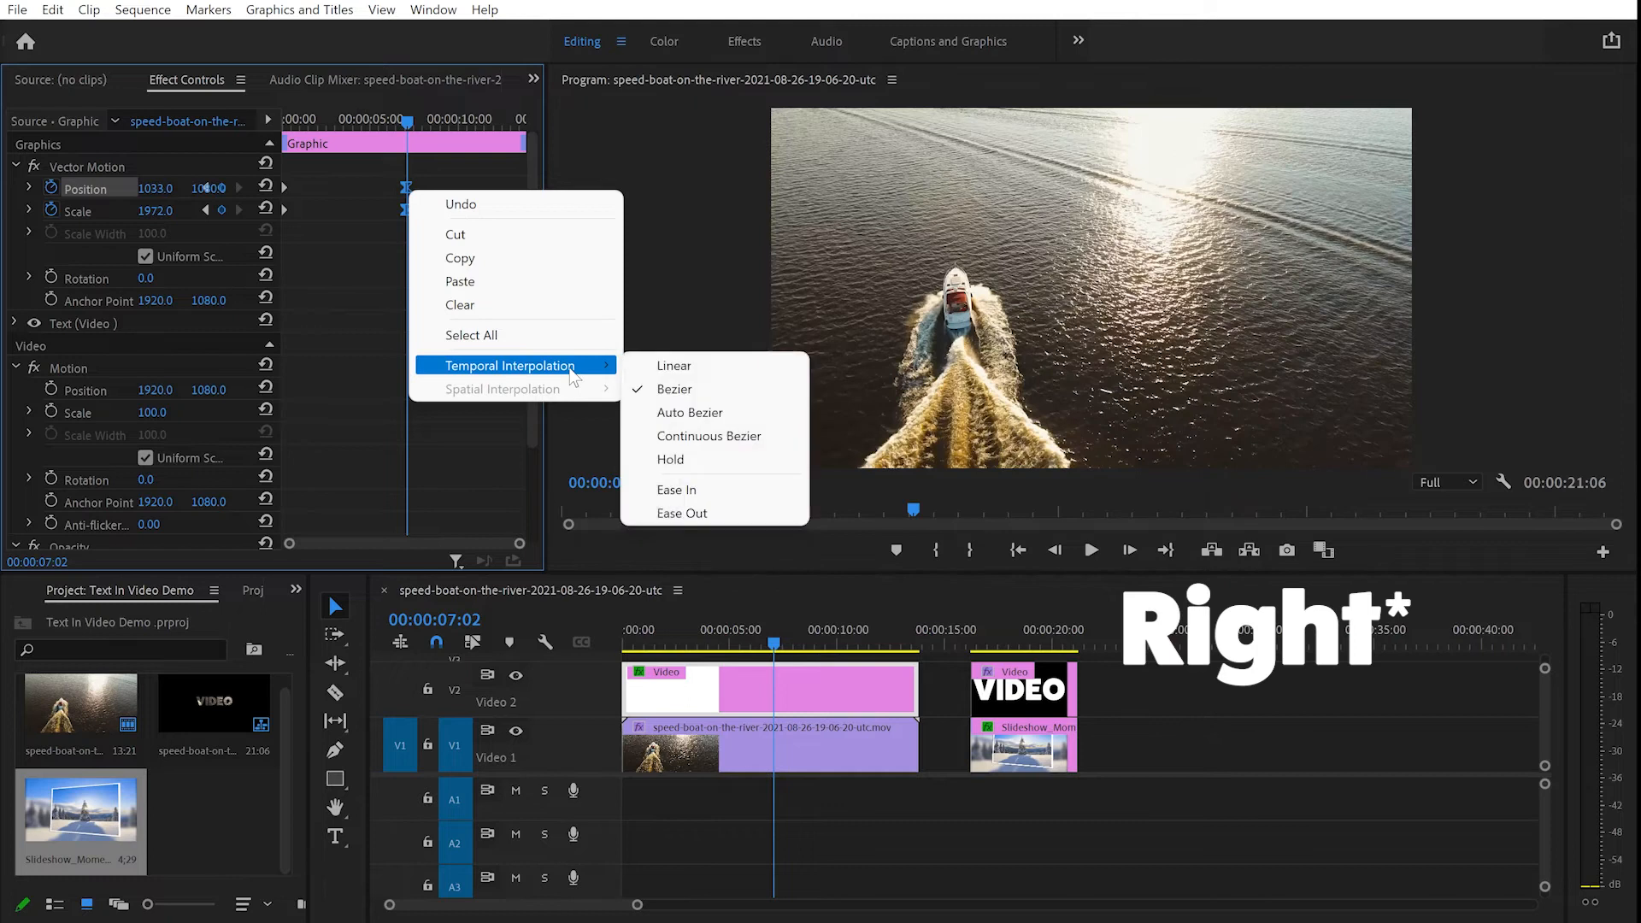
{"action": "left_click", "coordinate": [699, 492]}
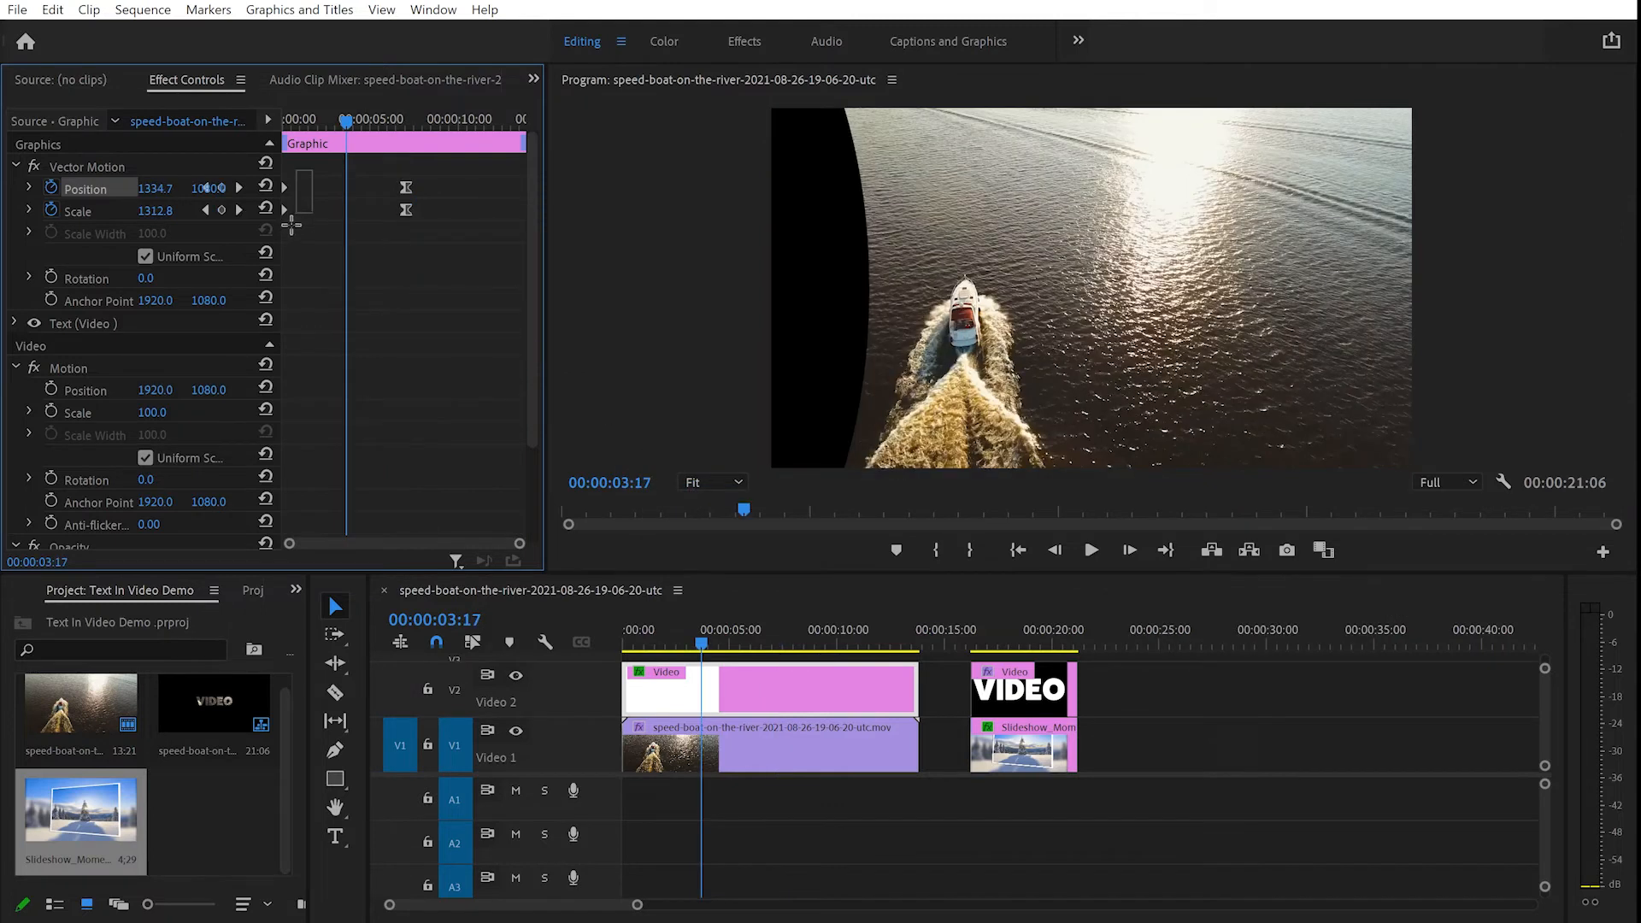
- Set the boat title's starting position and scale keyframes to Bezier temporal interpolation and apply Ease Out
{"action": "left_click_drag", "start_coordinate": [313, 171], "coordinate": [279, 230]}
{"action": "right_click", "coordinate": [286, 210]}
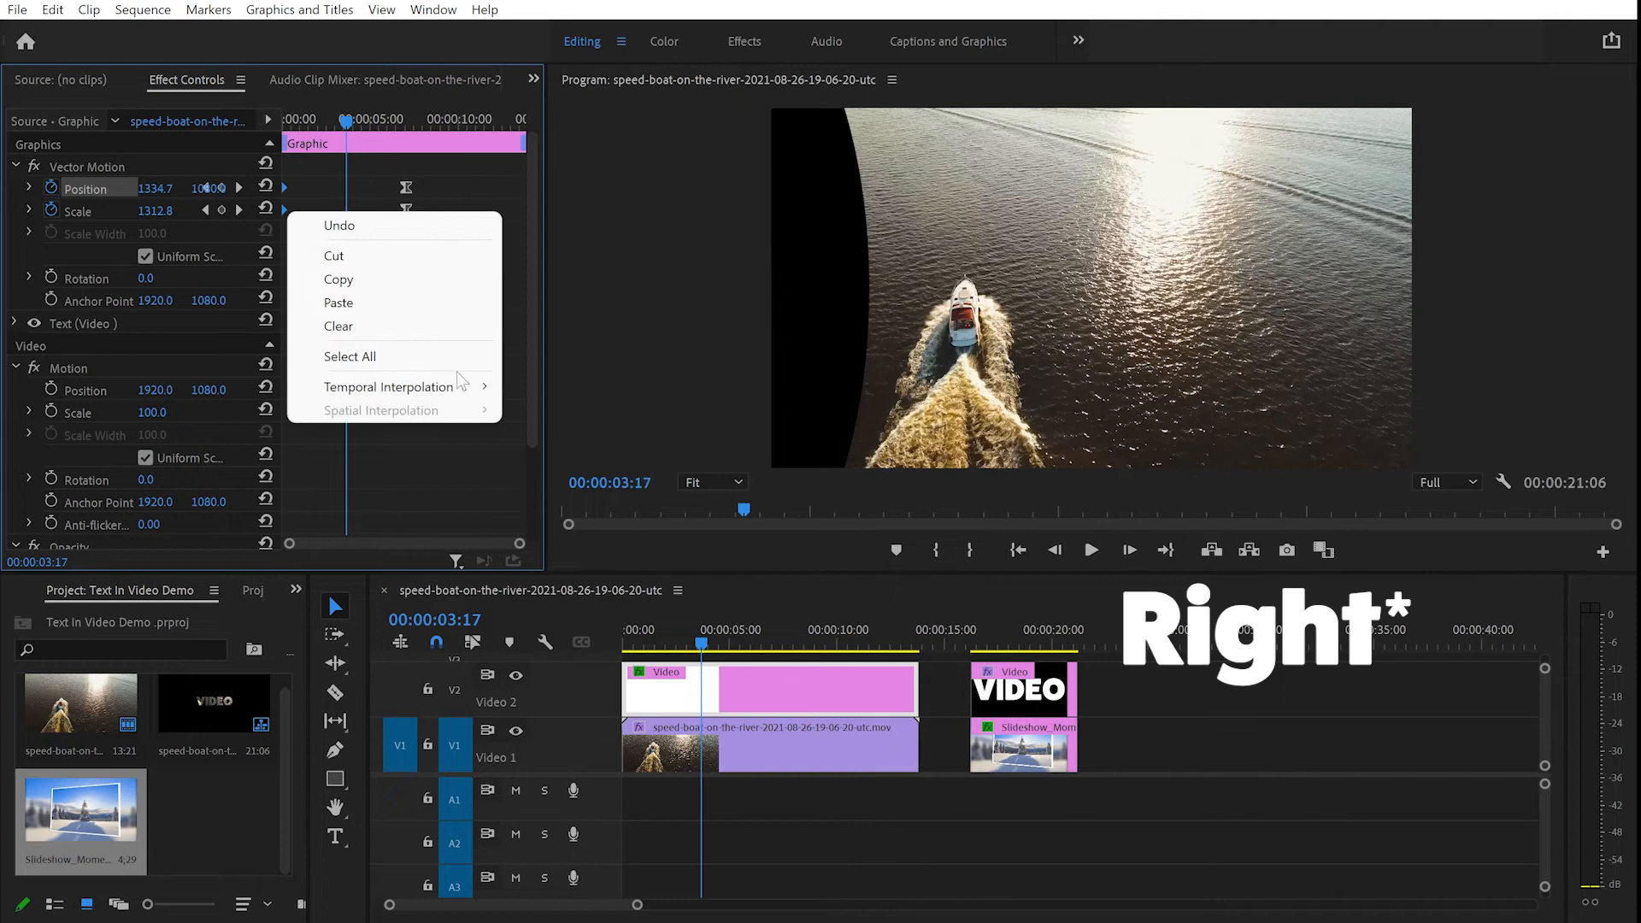
{"action": "mouse_move", "coordinate": [475, 393]}
{"action": "left_click", "coordinate": [551, 411]}
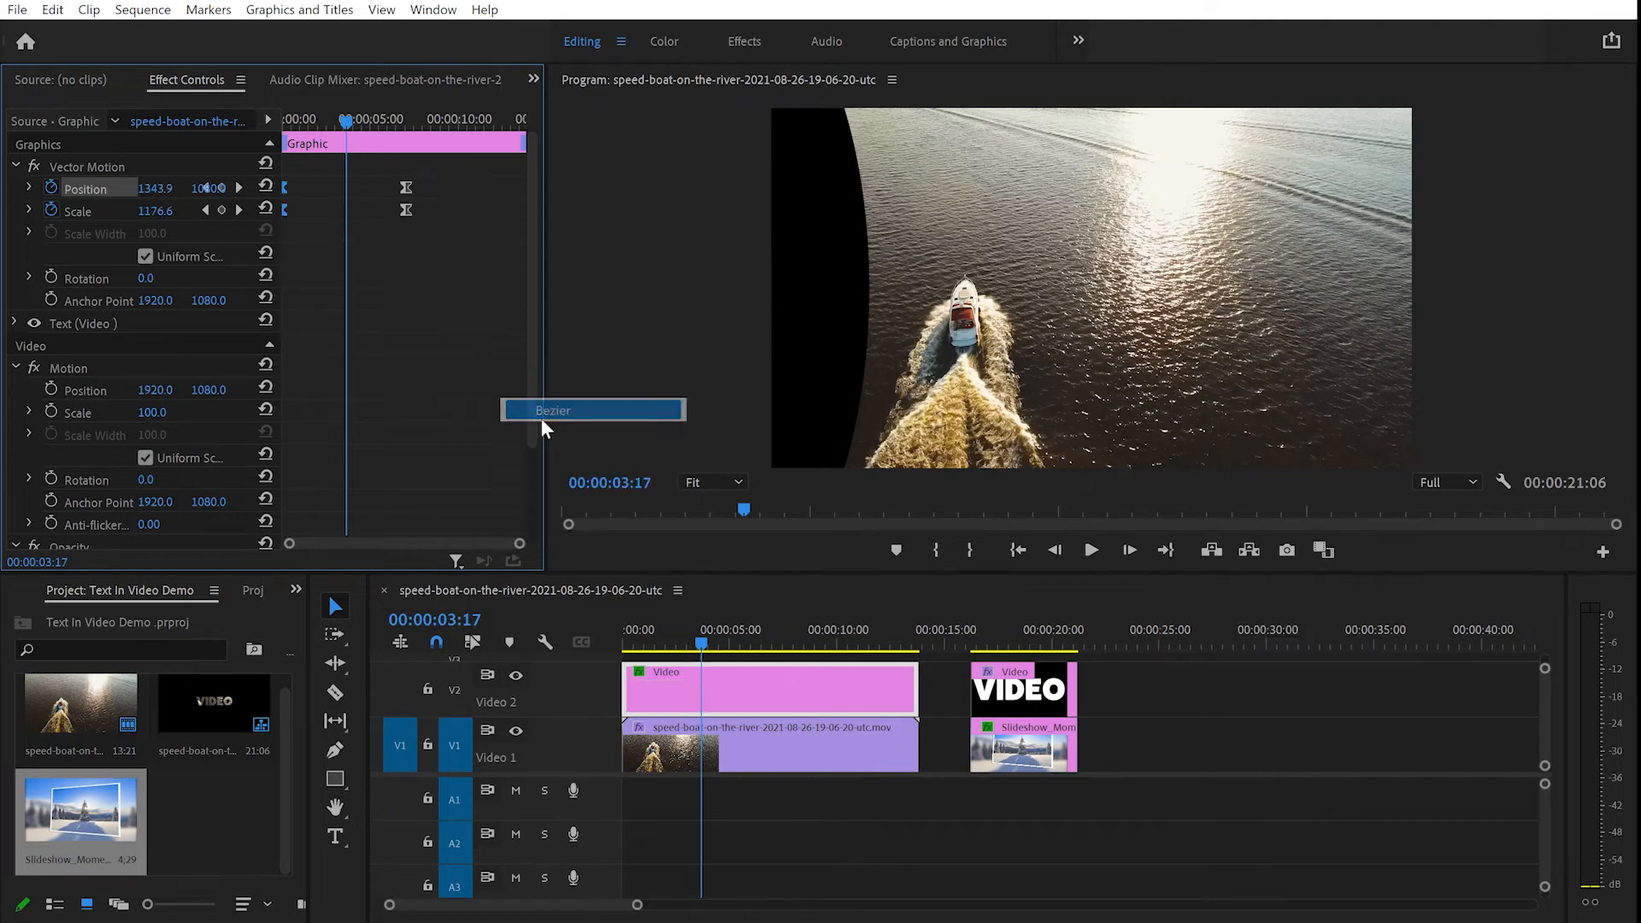
{"action": "right_click", "coordinate": [285, 210]}
{"action": "mouse_move", "coordinate": [445, 386]}
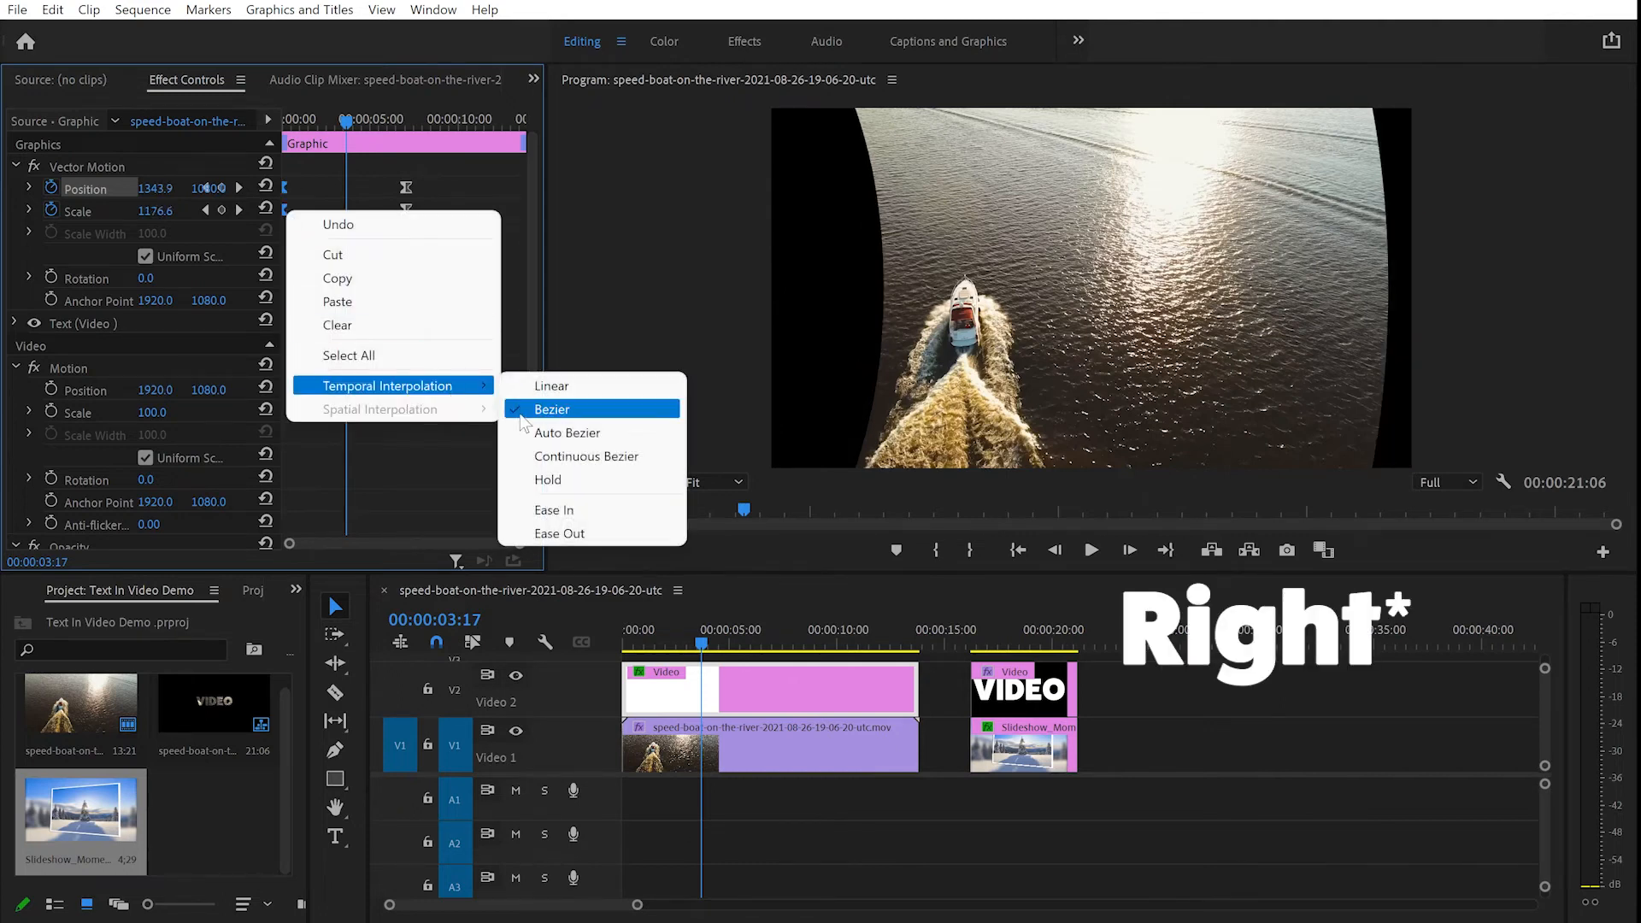
{"action": "left_click", "coordinate": [605, 534]}
- Play the sequence from its beginning to review the eased zoom through the boat title
{"action": "left_click", "coordinate": [858, 598]}
{"action": "key", "text": "Home"}
{"action": "key", "text": "space"}
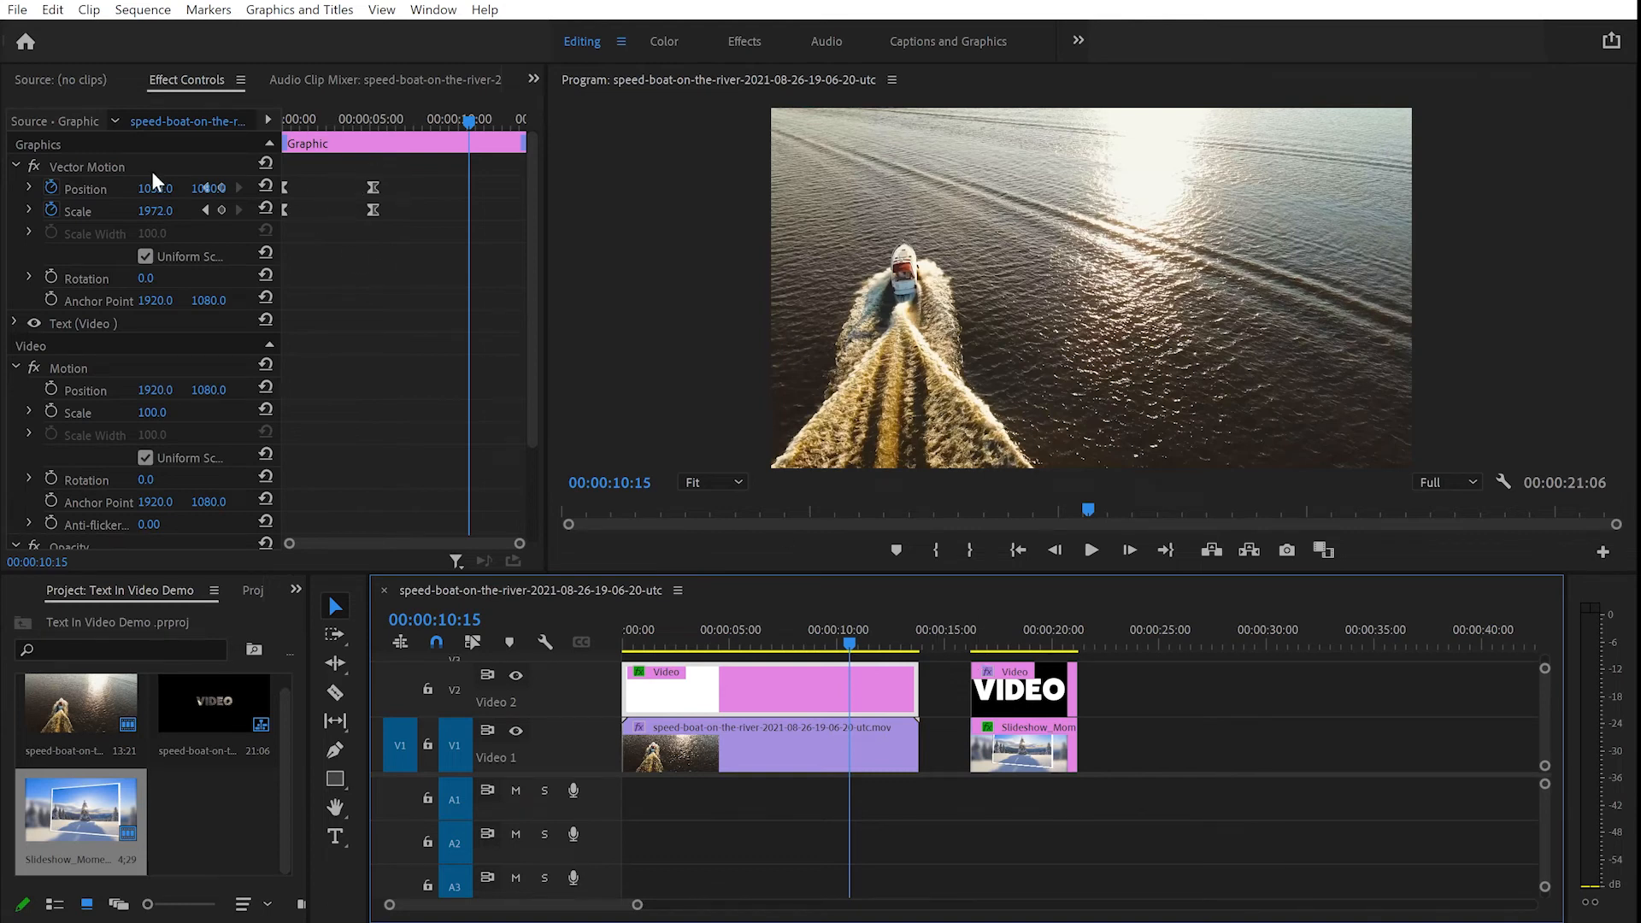
- Copy the boat title's Vector Motion animation to the VIDEO title above the Slideshow_Moment image and play it back from just before the clip
{"action": "left_click", "coordinate": [113, 168]}
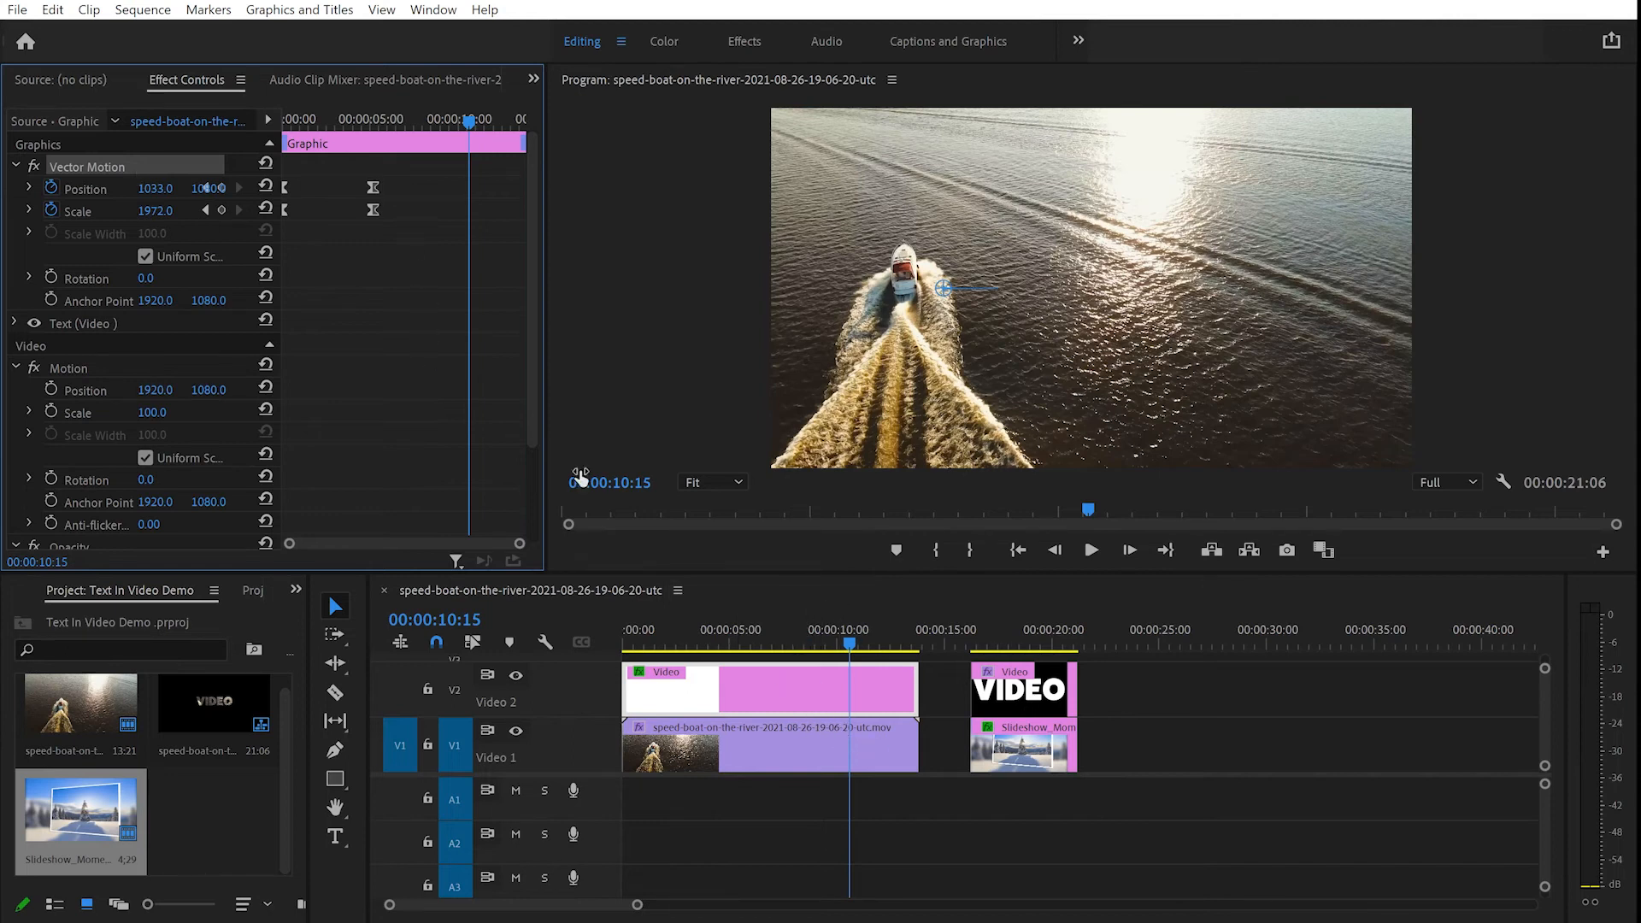
{"action": "left_click", "coordinate": [1016, 688]}
{"action": "left_click_drag", "start_coordinate": [853, 654], "coordinate": [1010, 659]}
{"action": "left_click", "coordinate": [1043, 692]}
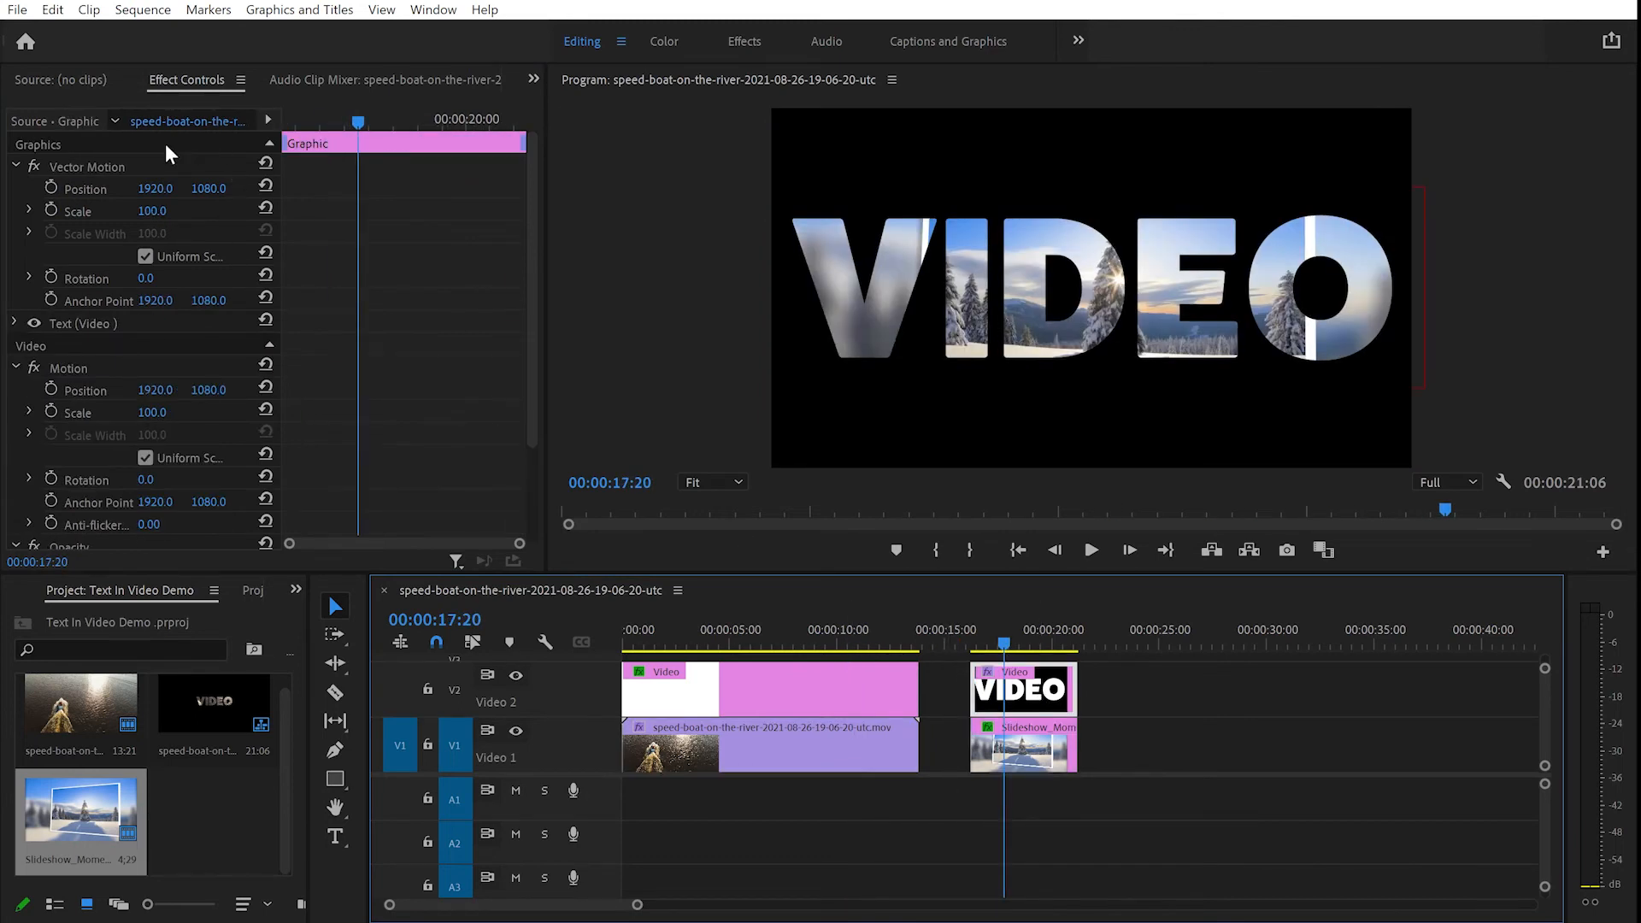
{"action": "left_click", "coordinate": [135, 165]}
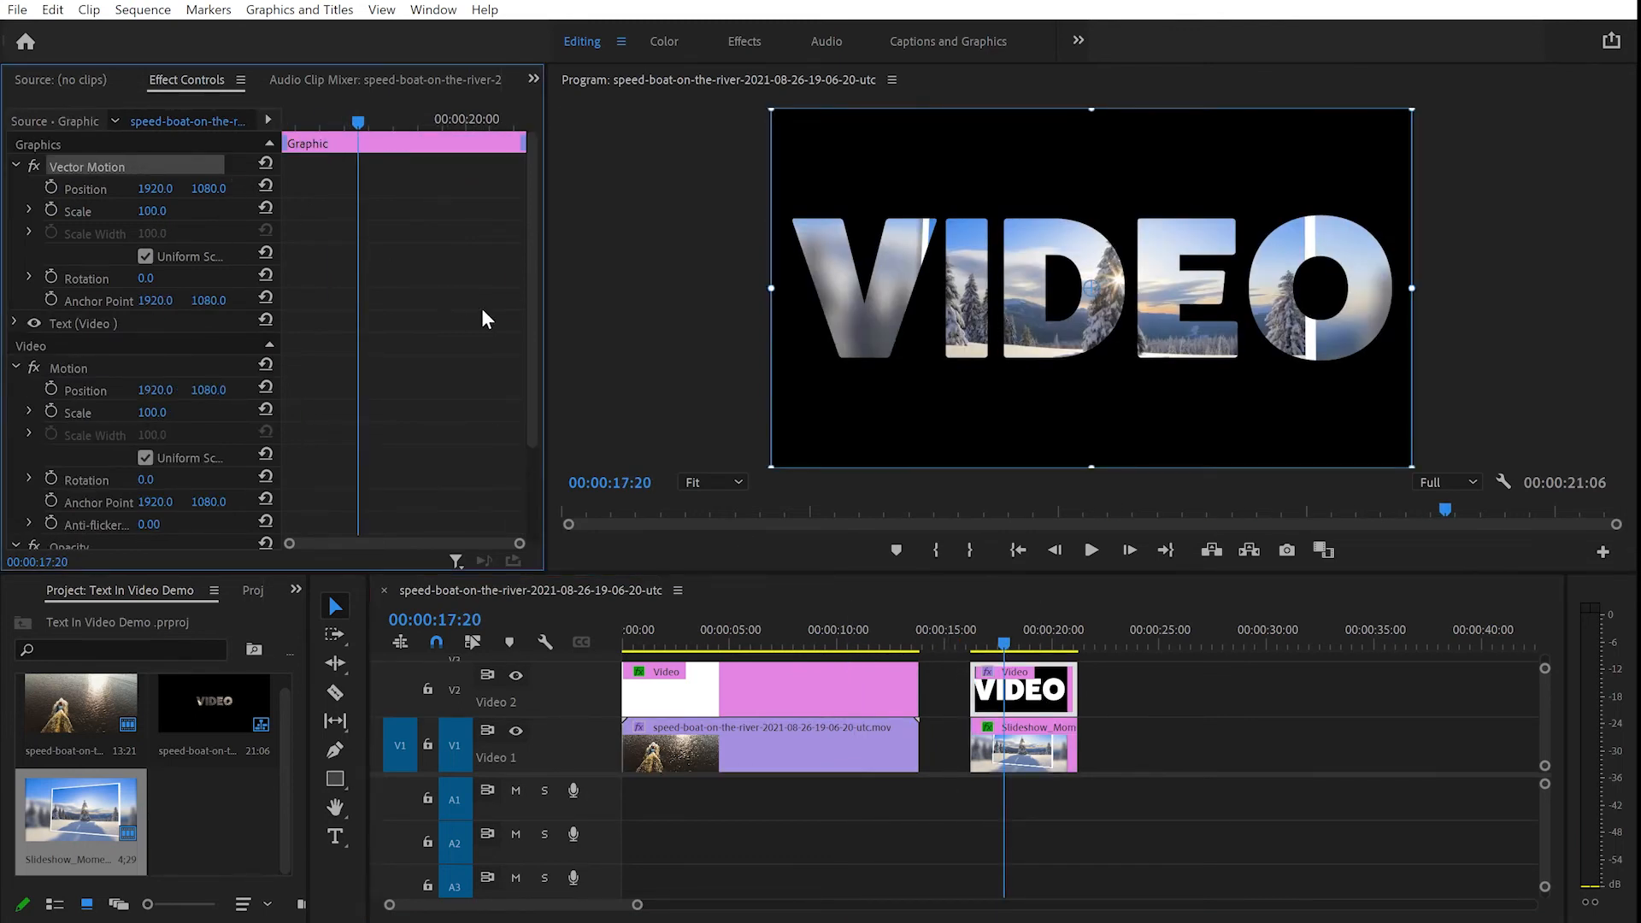
{"action": "left_click_drag", "start_coordinate": [1004, 650], "coordinate": [966, 656]}
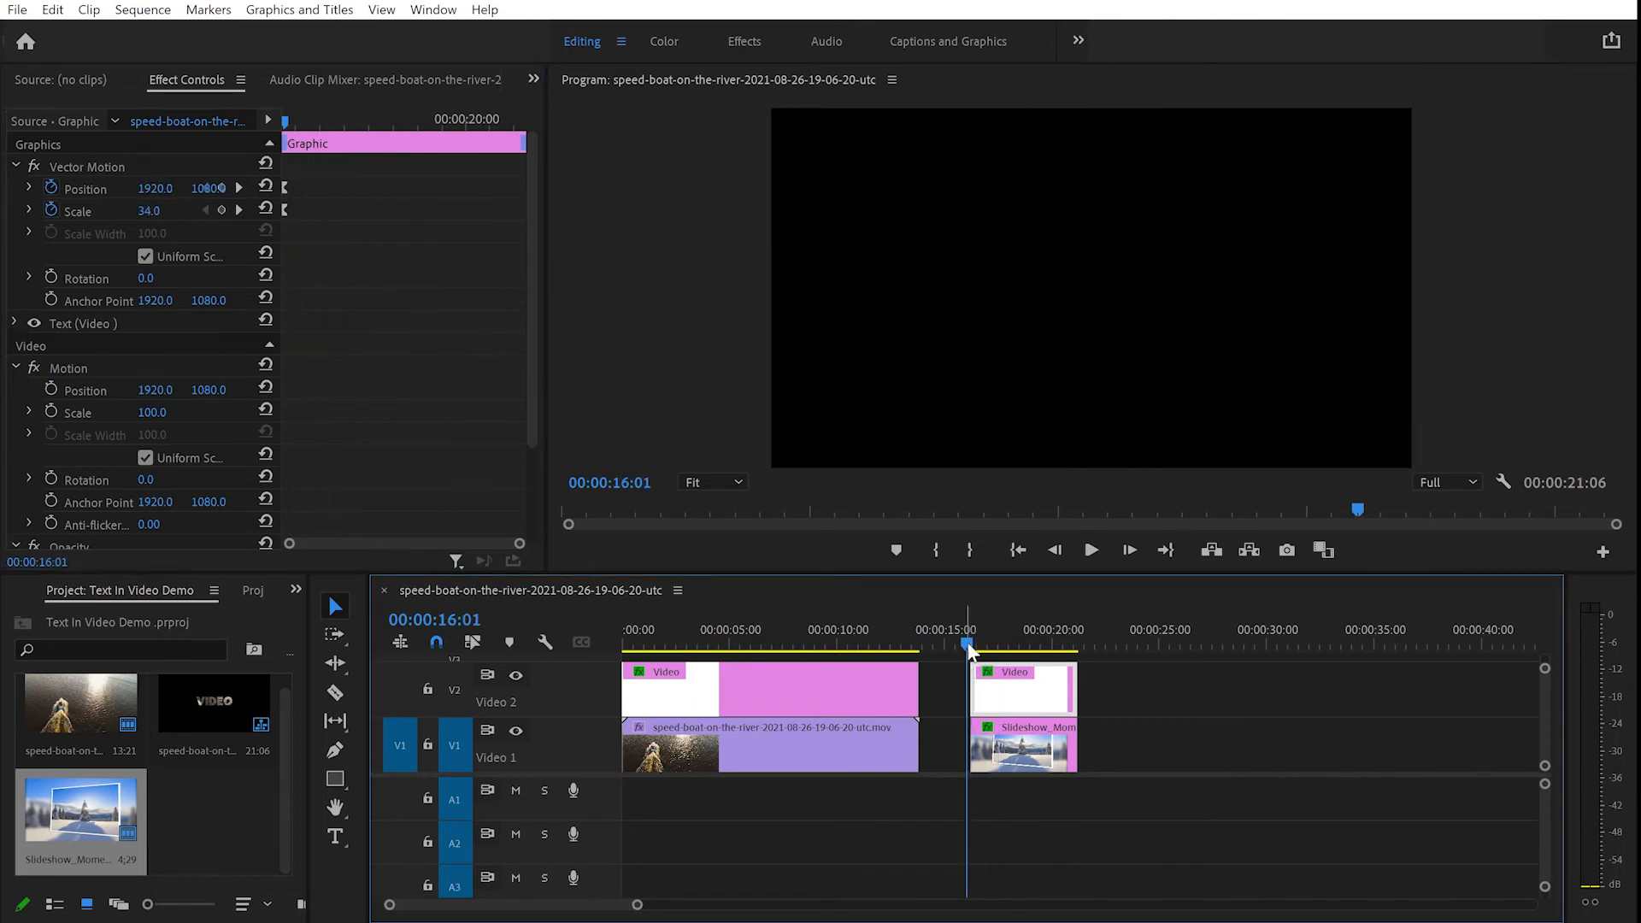
{"action": "key", "text": "space"}
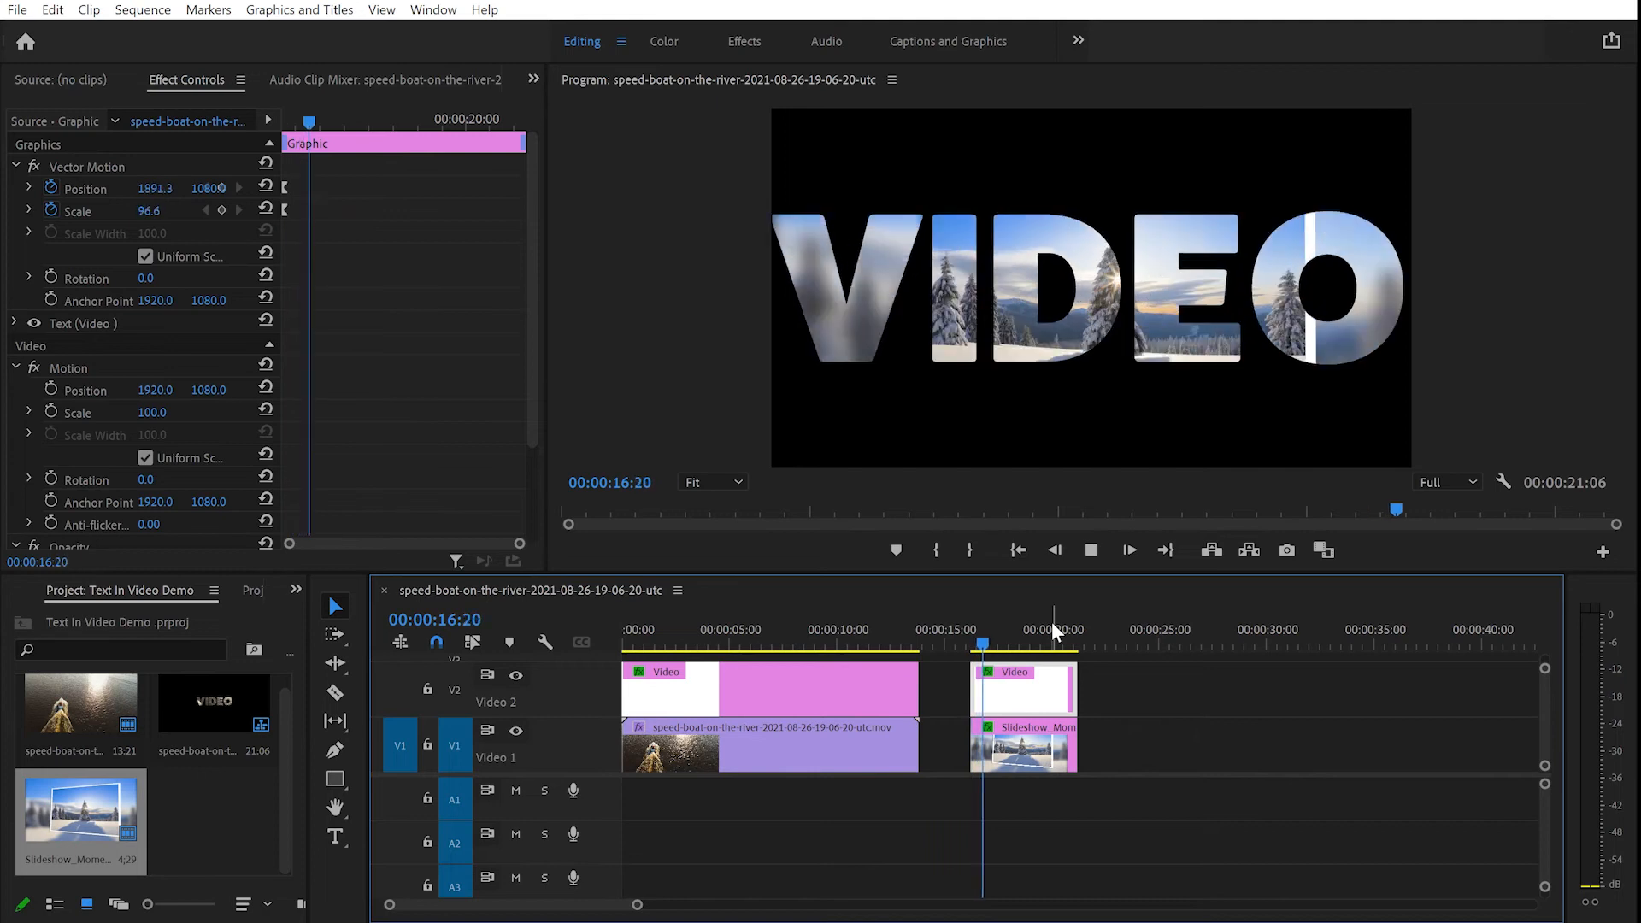